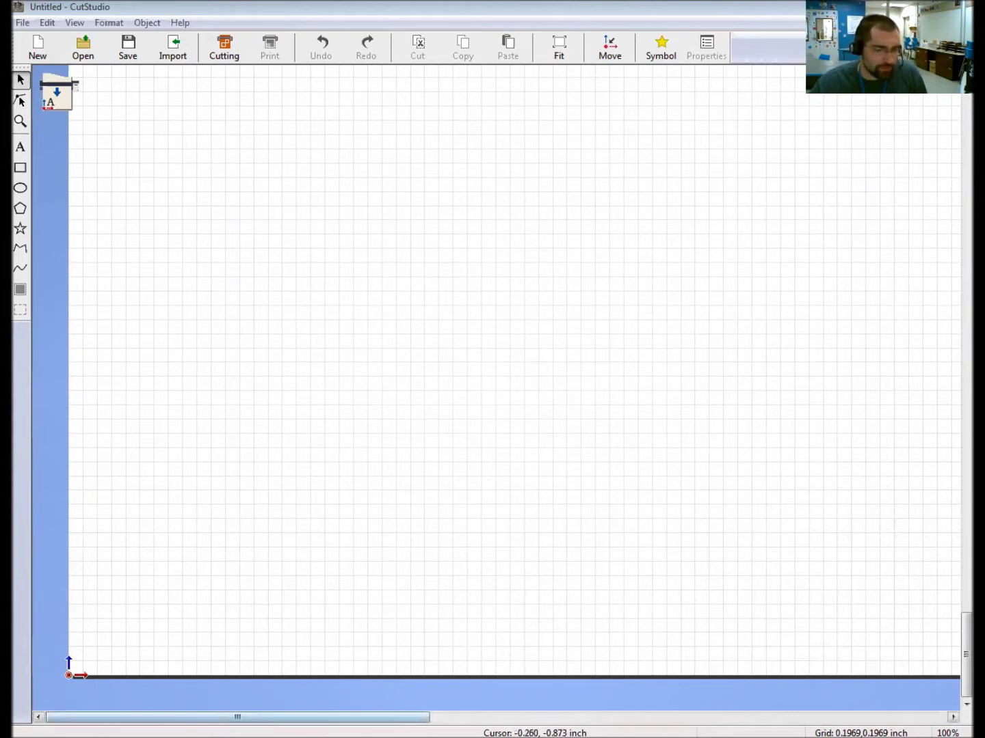
Load the 10.23 × 62.99 inch media size from the cutter, shown in inches, and apply it.
click(20, 735)
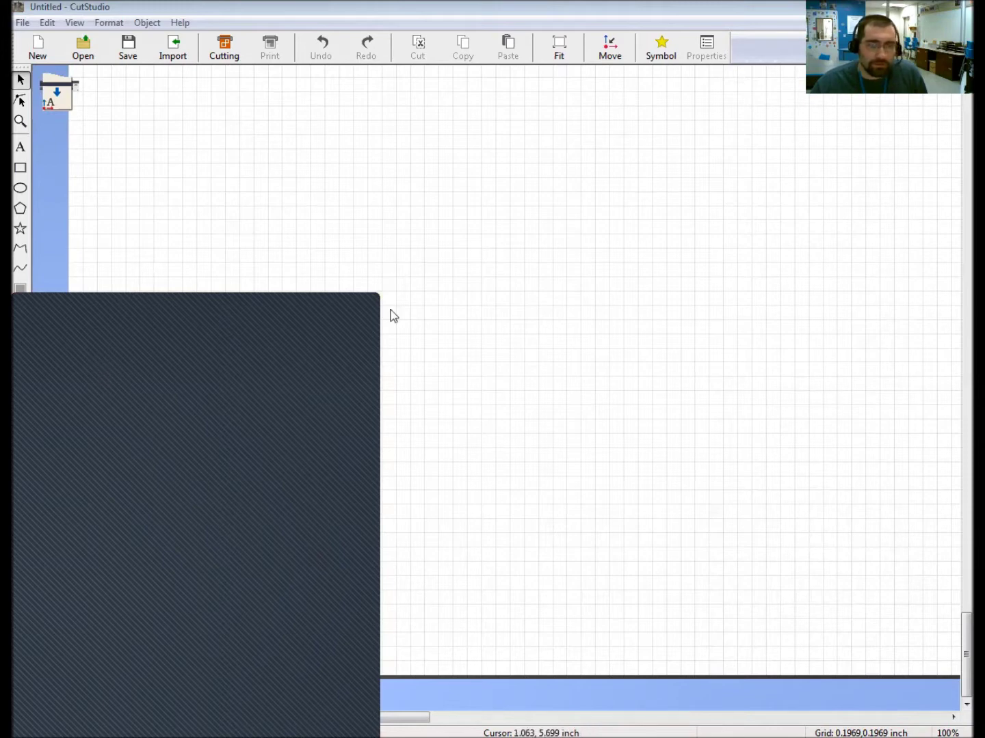
click(390, 314)
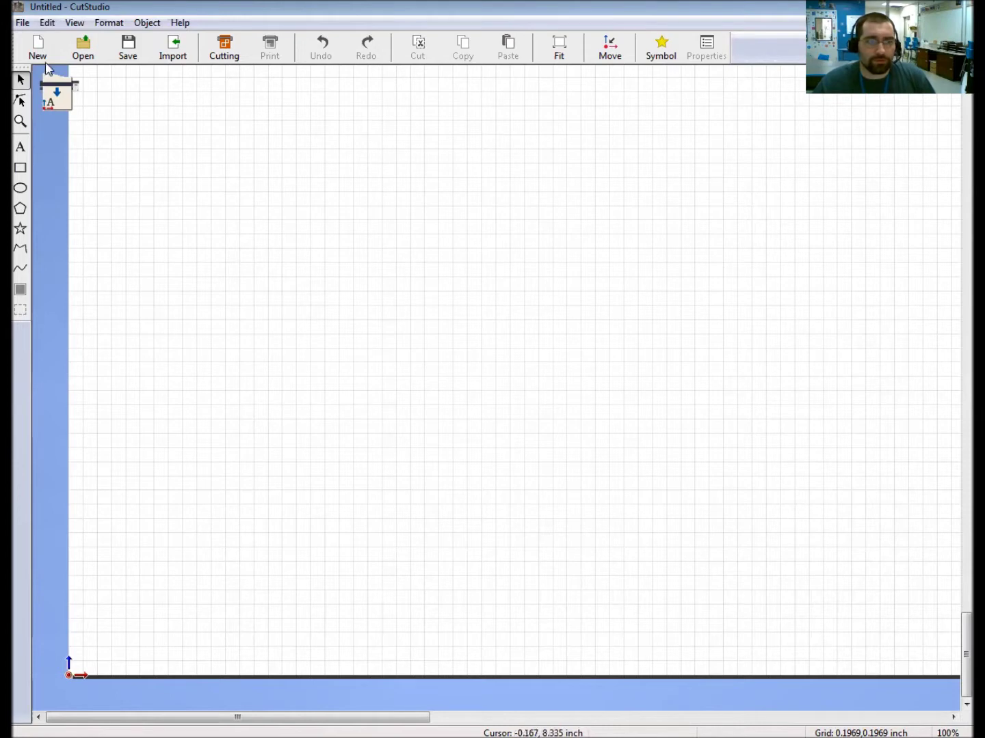
click(25, 26)
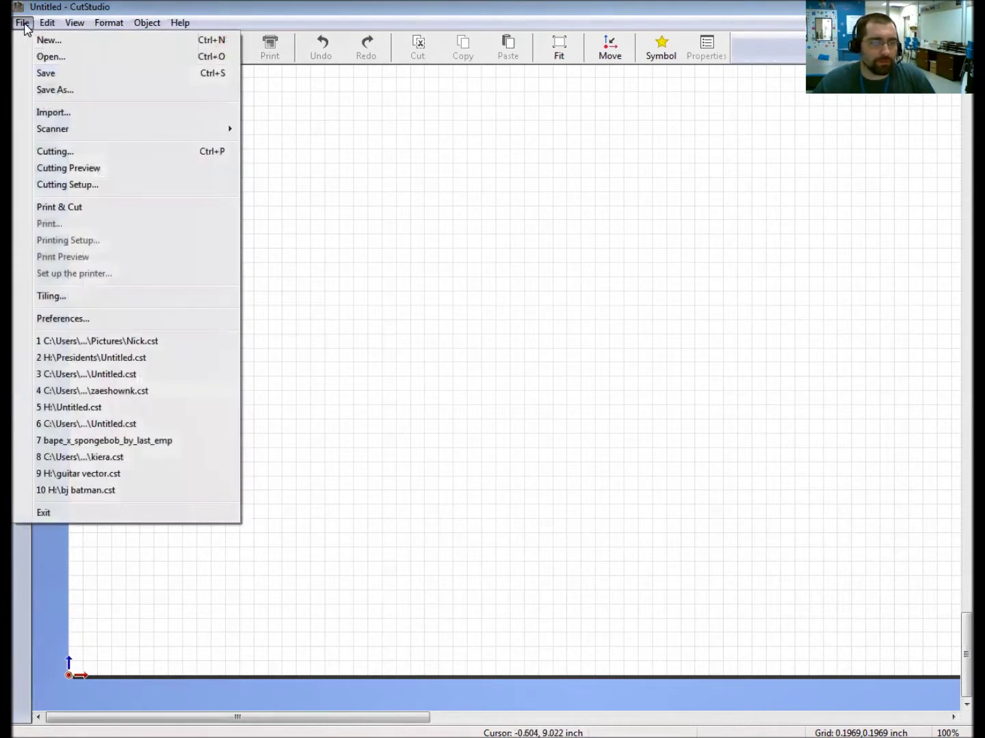
click(33, 186)
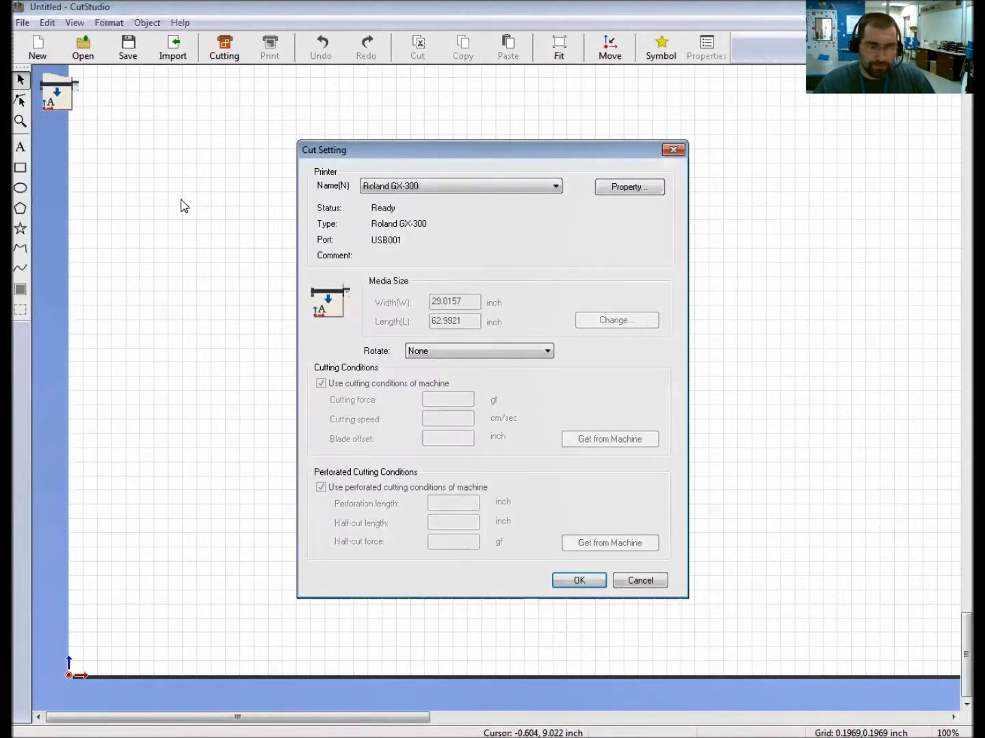
drag(425, 154, 429, 135)
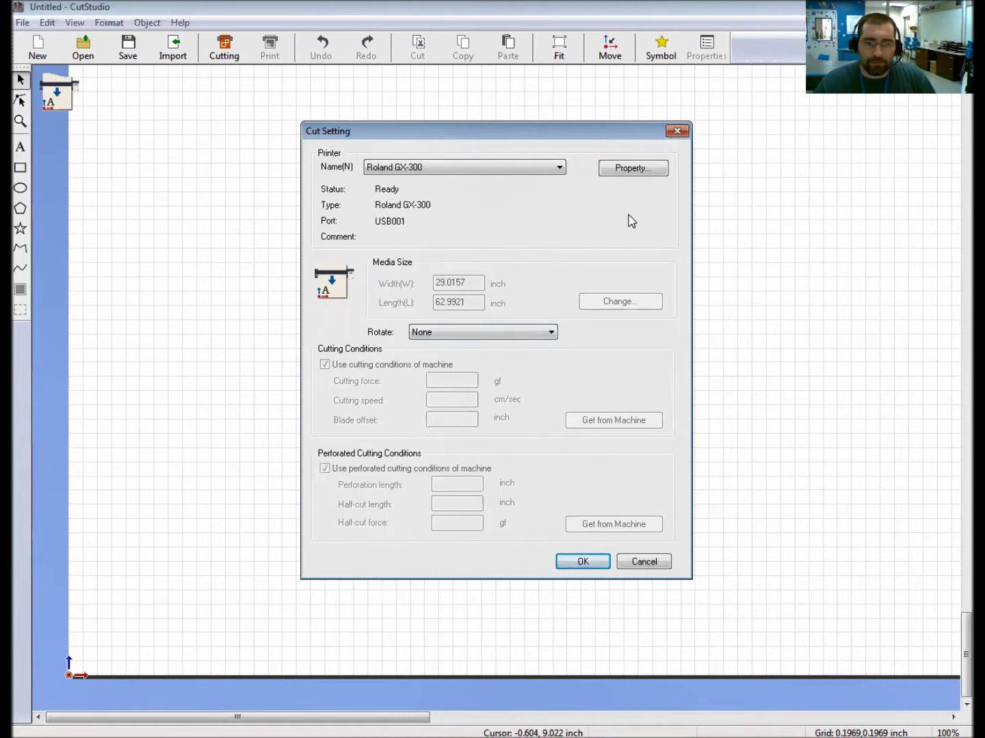
click(632, 169)
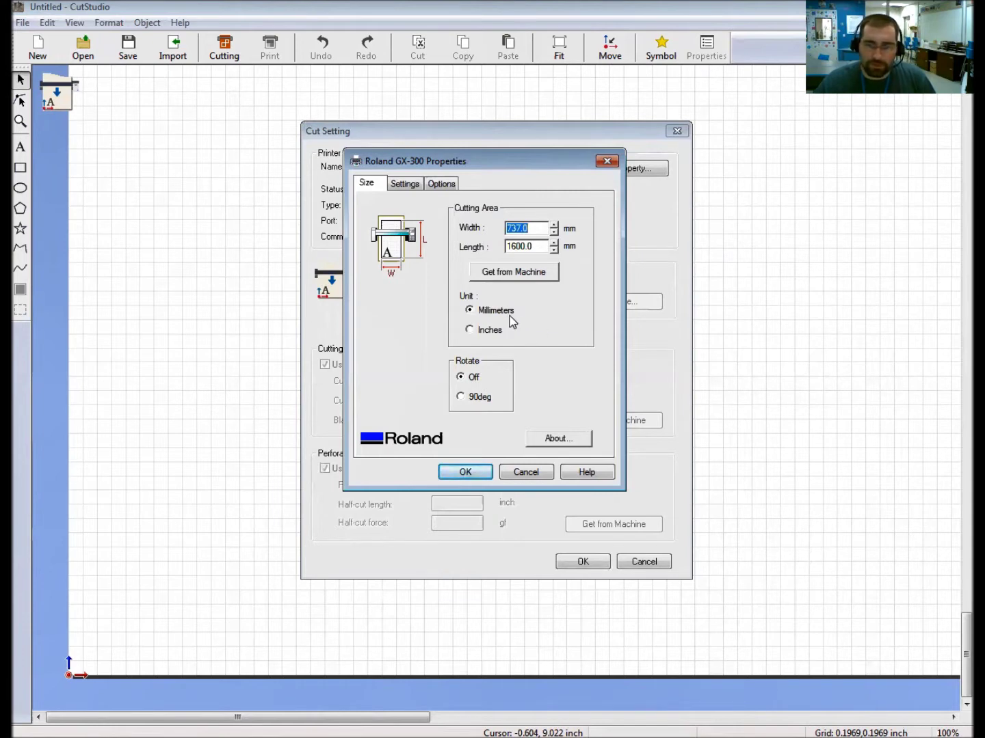
click(469, 330)
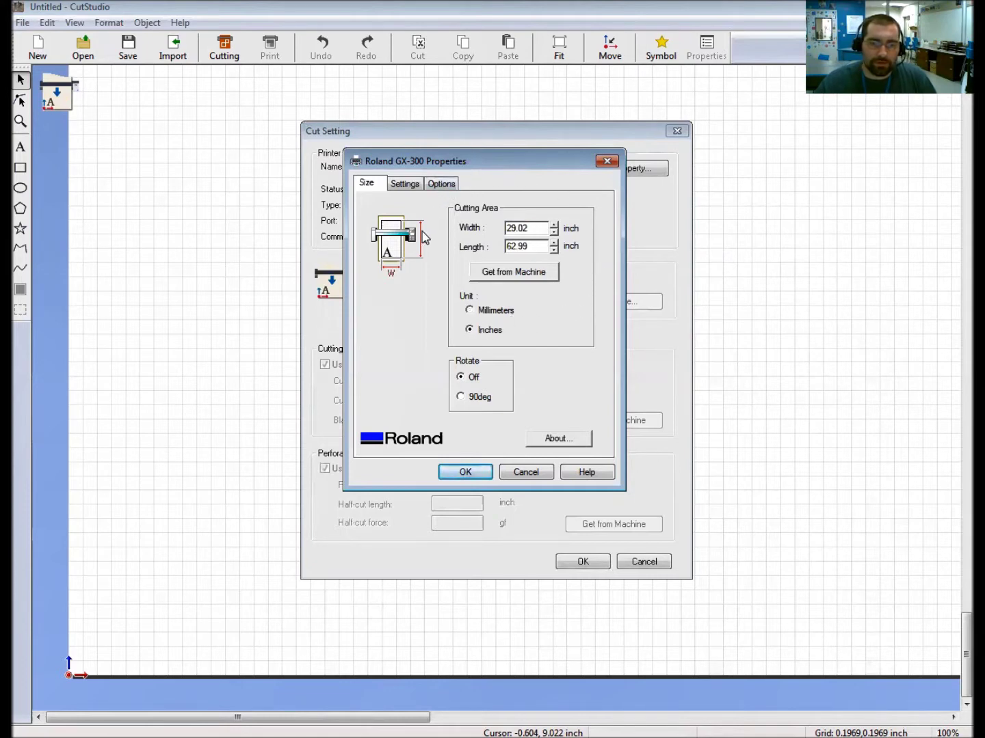
click(499, 277)
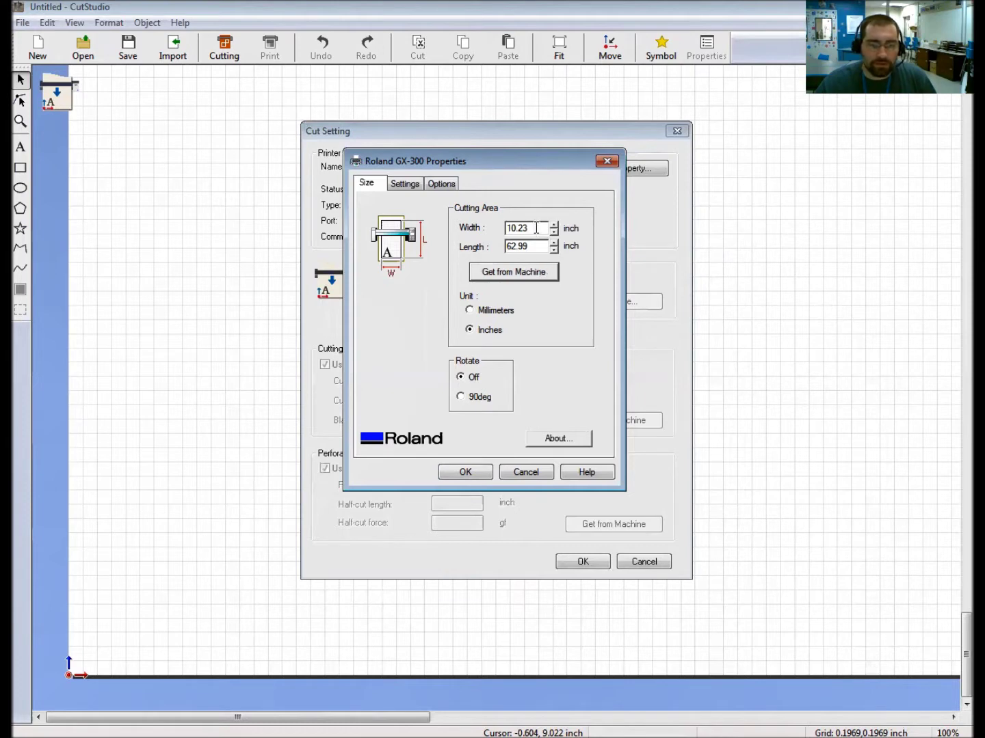
click(471, 473)
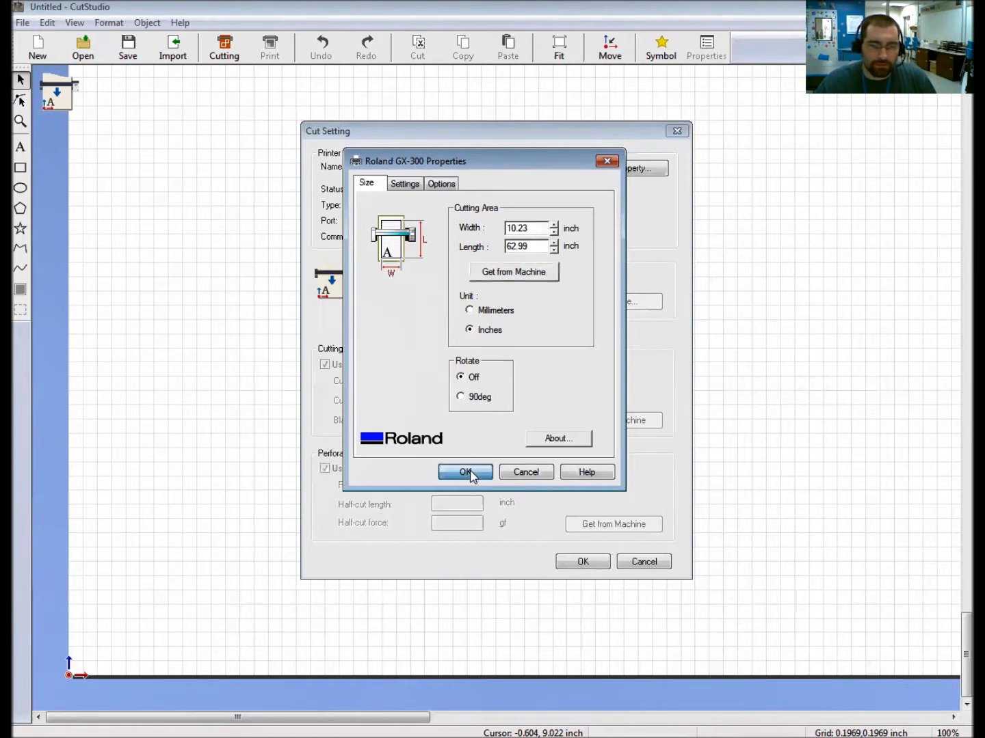
click(569, 563)
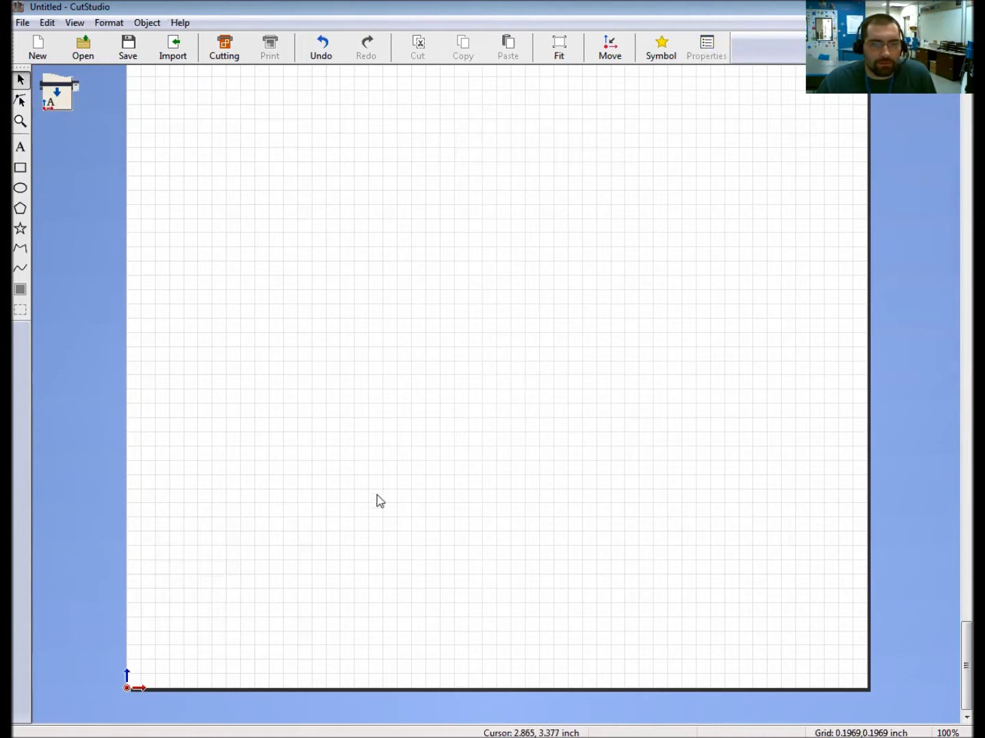
Zoom in on the page center and back out again with the Zoom tool.
click(22, 105)
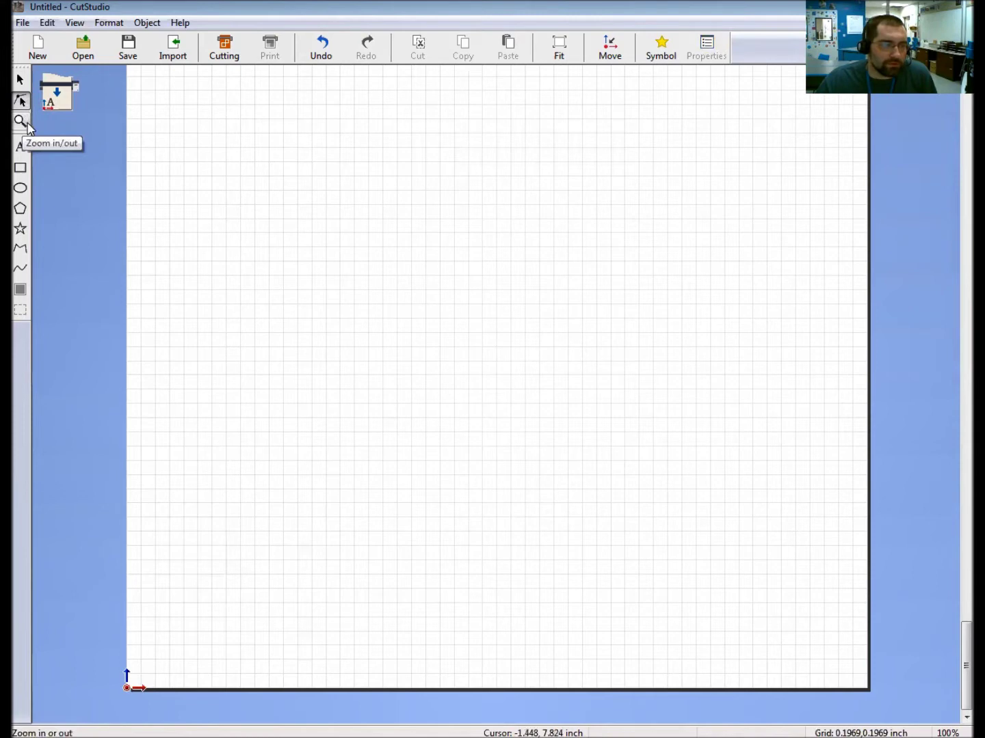
click(28, 127)
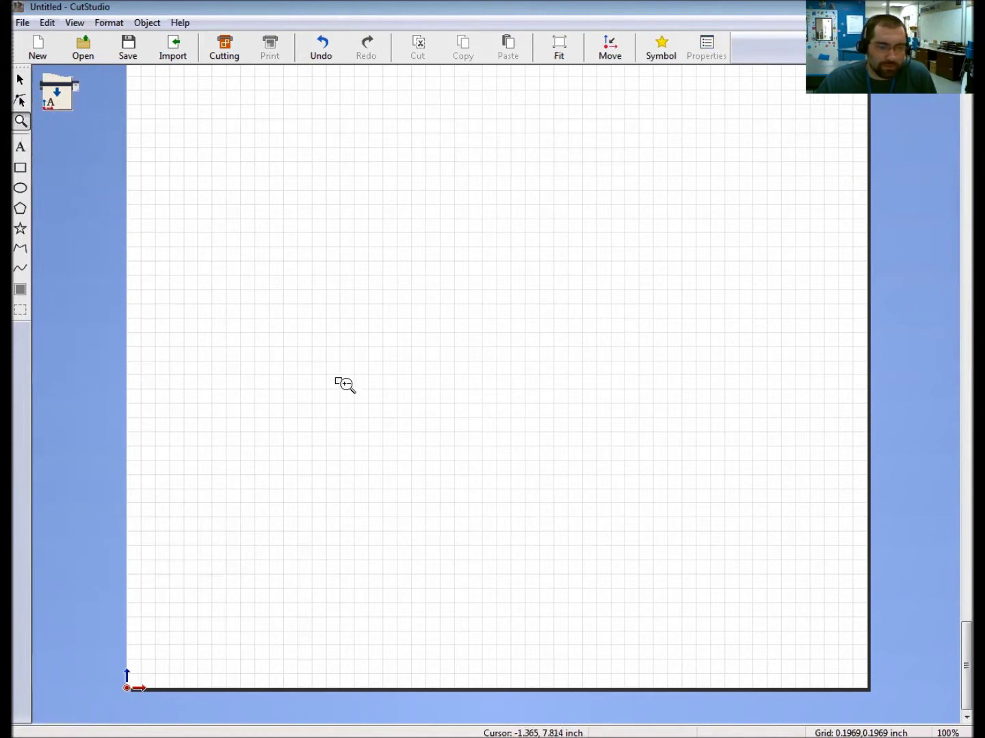
click(279, 284)
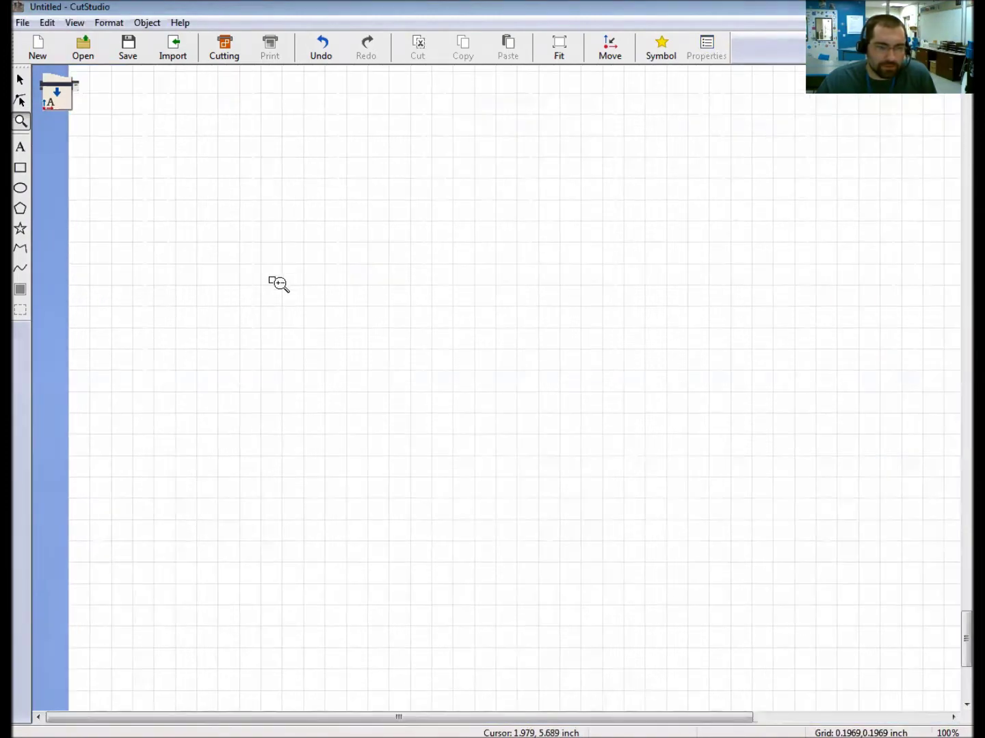
click(279, 283)
right_click(279, 284)
right_click(280, 284)
right_click(279, 284)
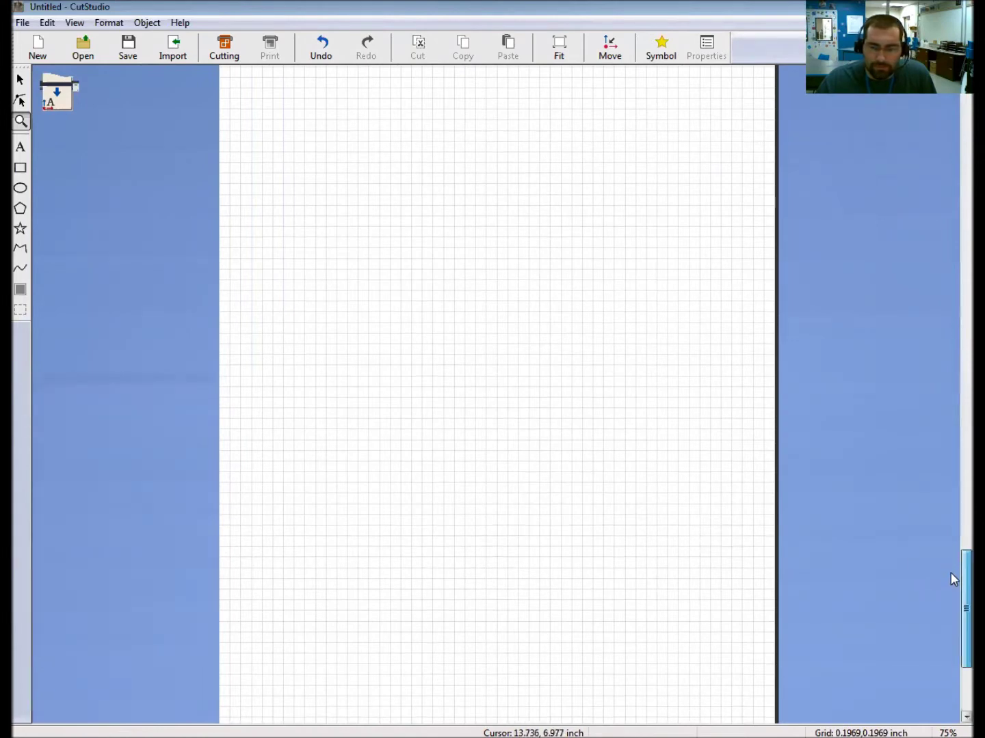
Scroll down and zoom around the lower page until the whole 10.23-inch page fits.
drag(954, 580, 951, 624)
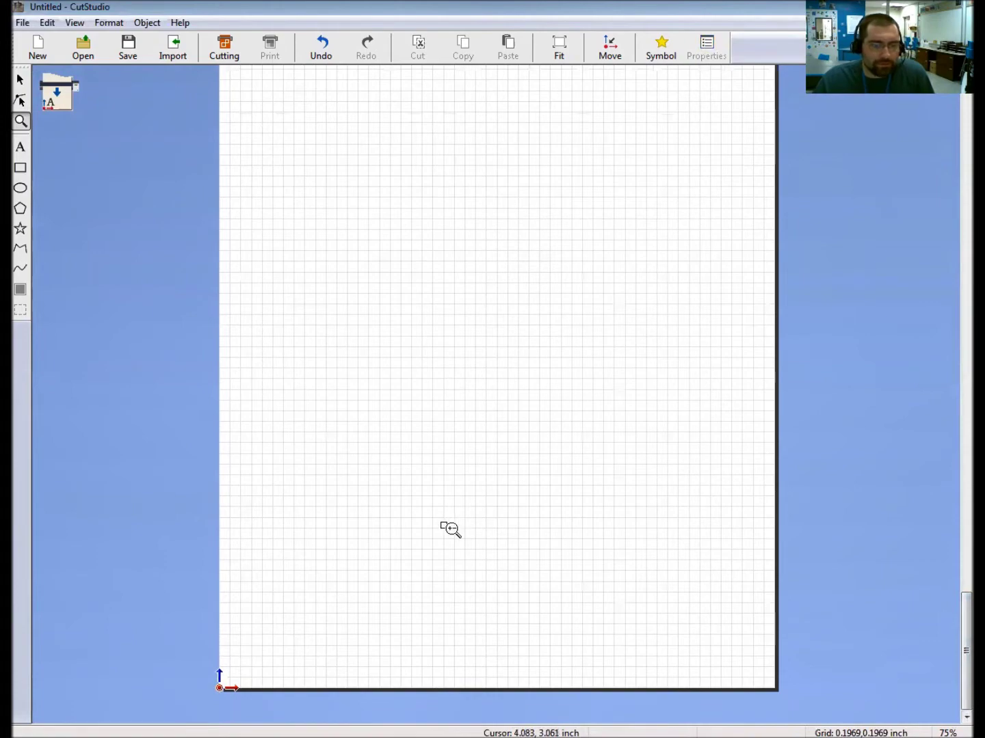
click(372, 562)
right_click(373, 561)
right_click(375, 551)
click(376, 547)
click(376, 539)
right_click(376, 537)
right_click(377, 536)
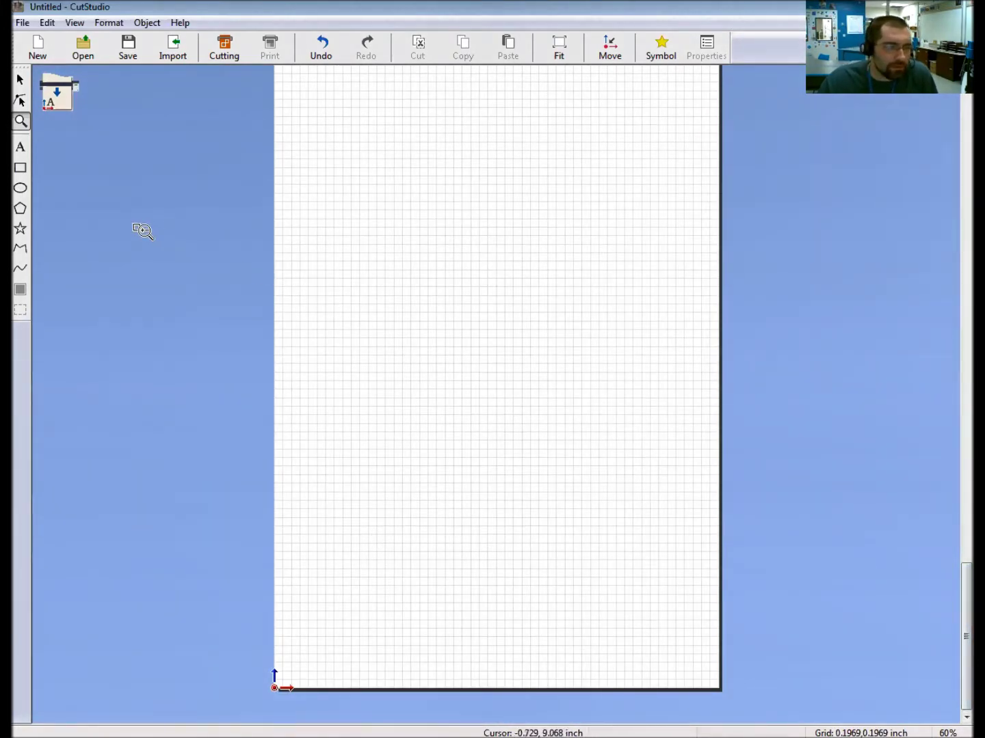
Type the text 'Technology' near the page bottom, removing the stray trailing 'h'.
click(26, 152)
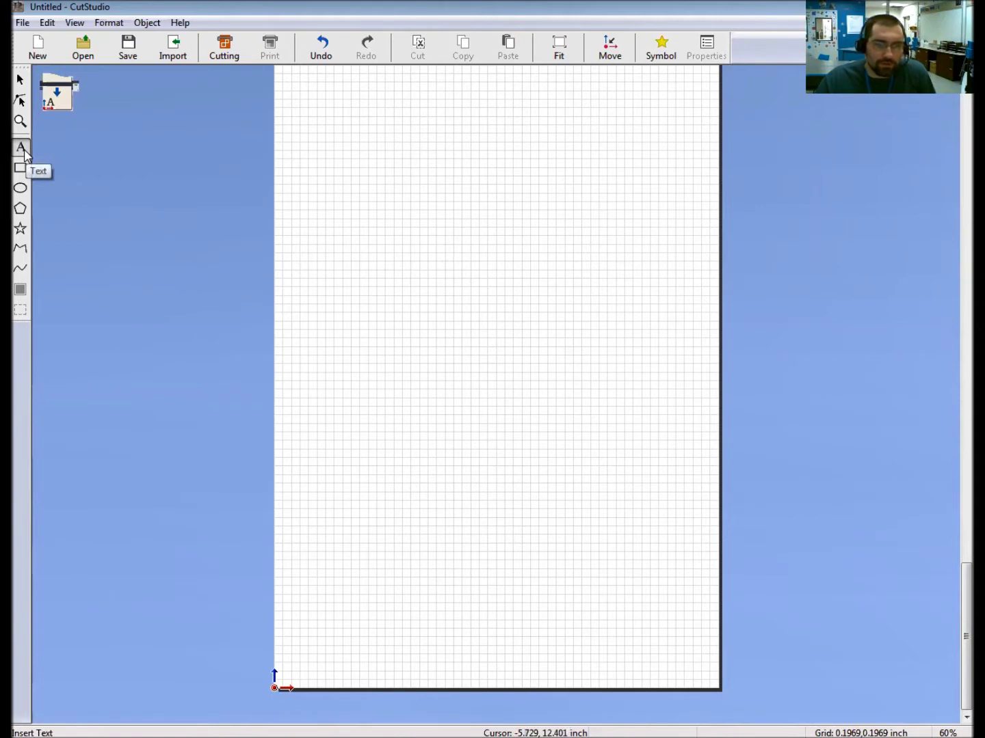
click(338, 583)
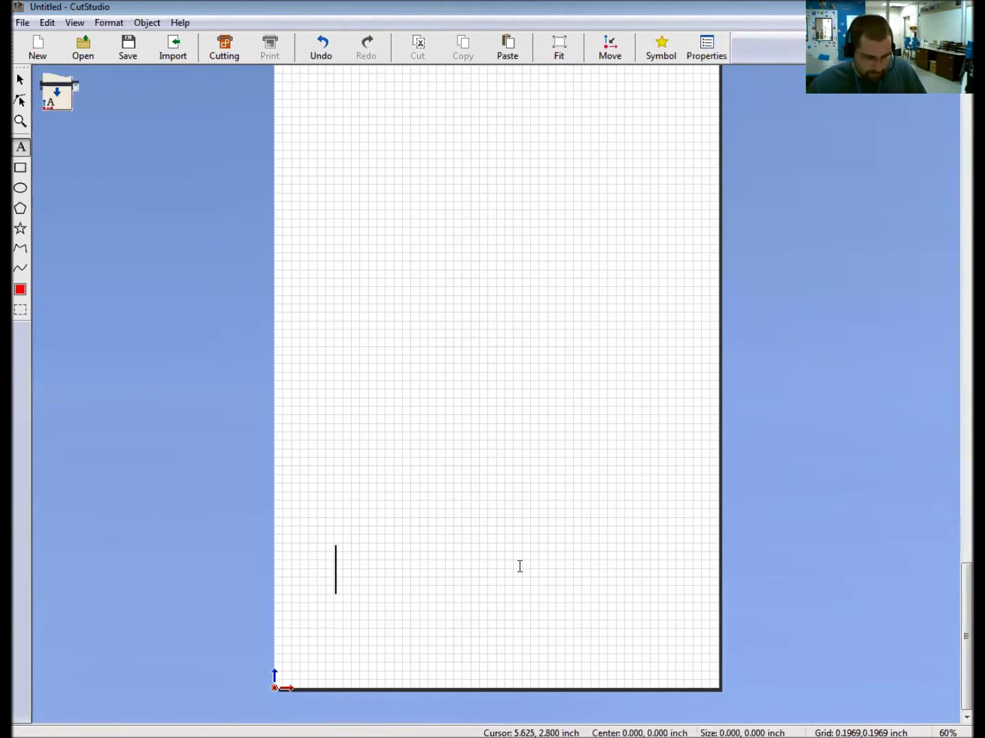
text(Technologyh)
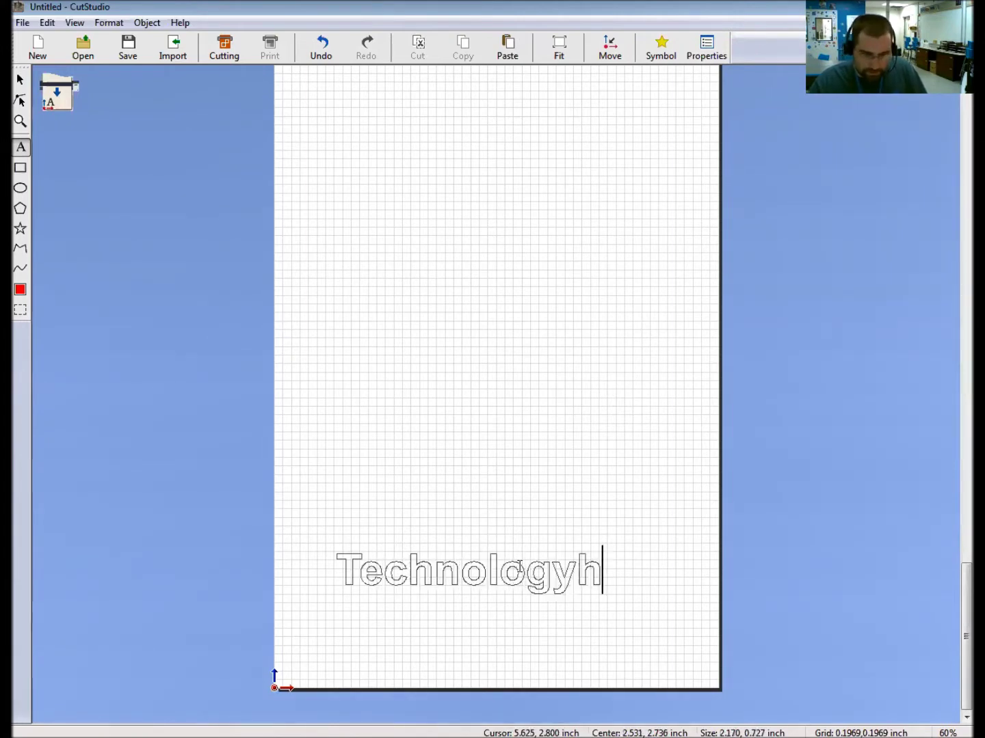
key(BackSpace)
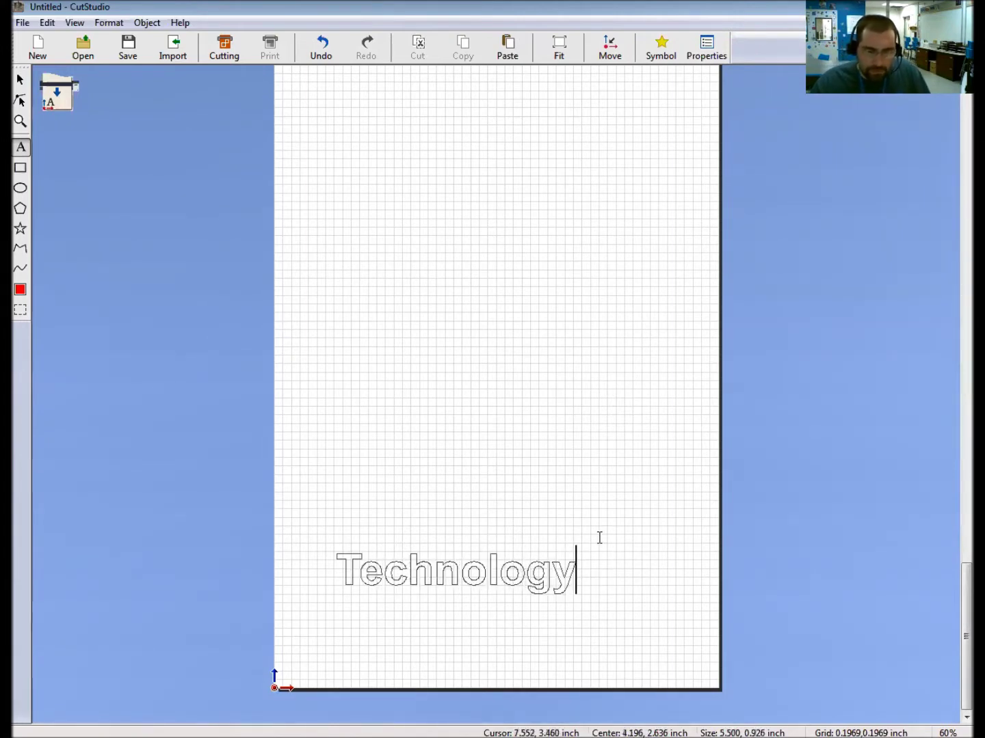
Select the Technology text and drag it up near the top of the page.
click(22, 80)
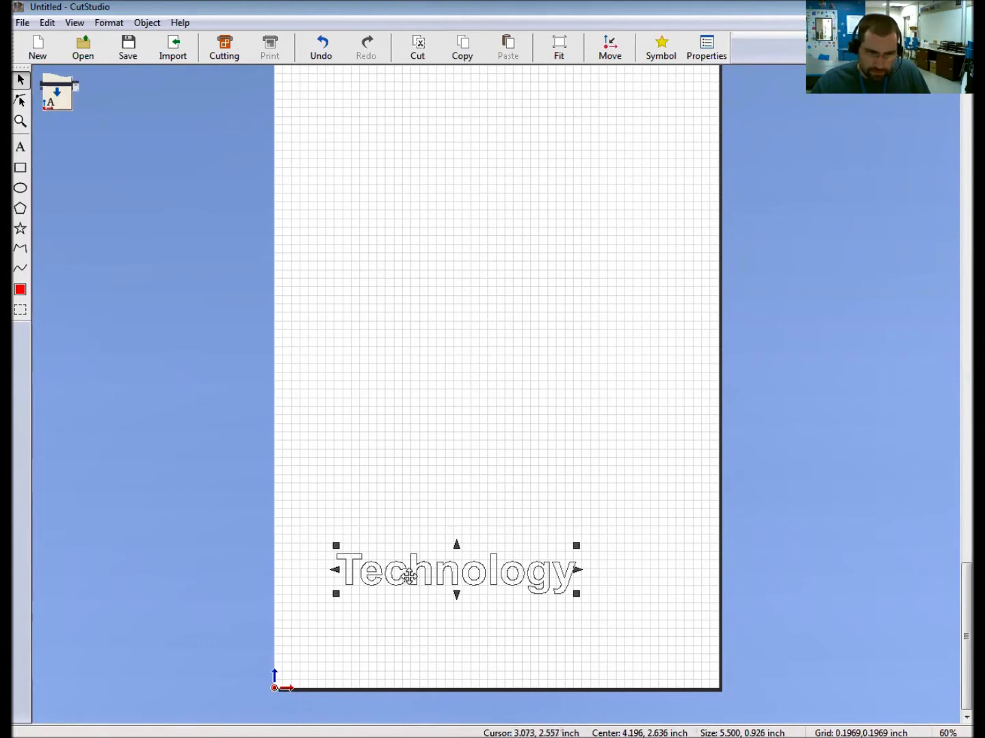
mouse_move(415, 575)
mouse_down()
mouse_move(397, 610)
mouse_move(455, 602)
mouse_move(468, 457)
mouse_move(507, 525)
mouse_move(436, 605)
mouse_move(426, 590)
mouse_up()
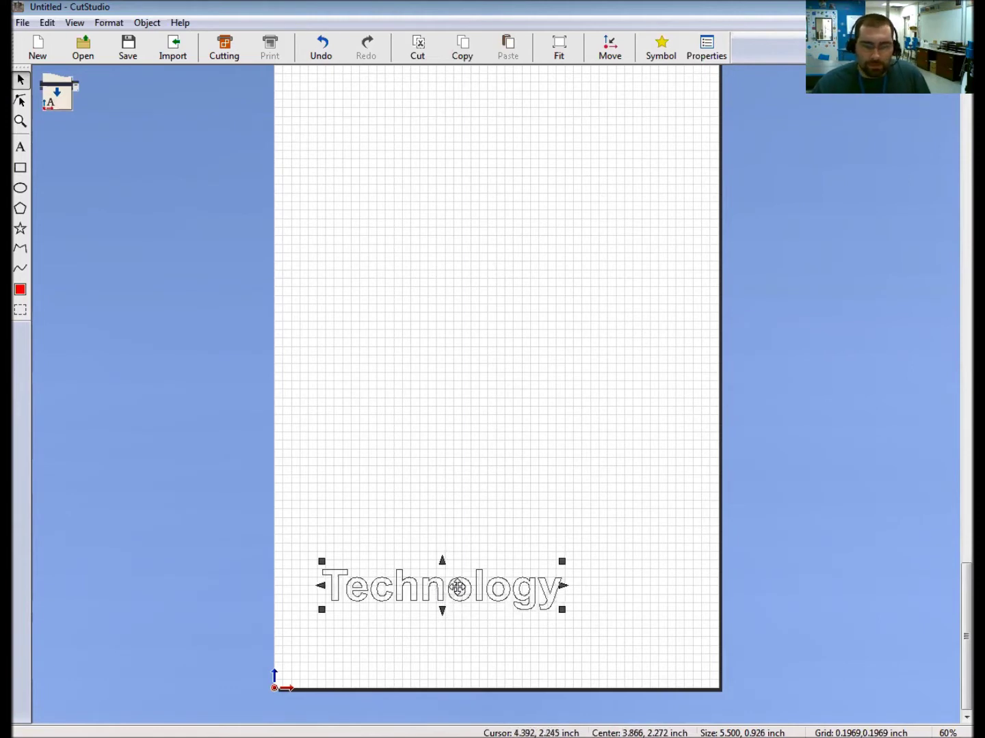
drag(454, 588, 419, 661)
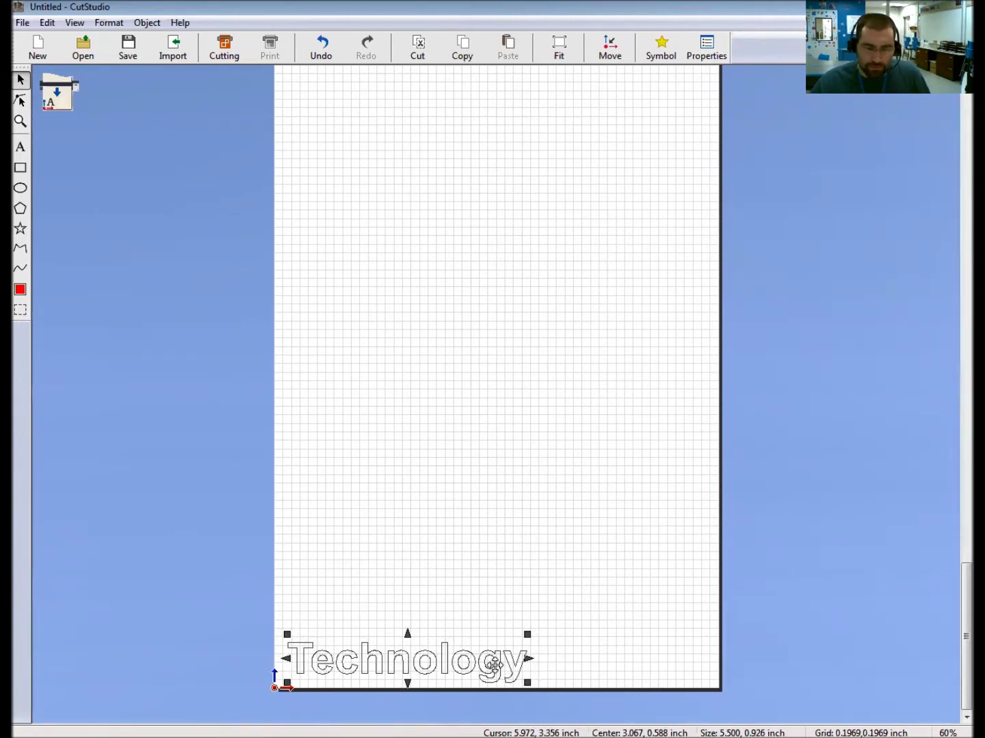
drag(455, 662, 522, 256)
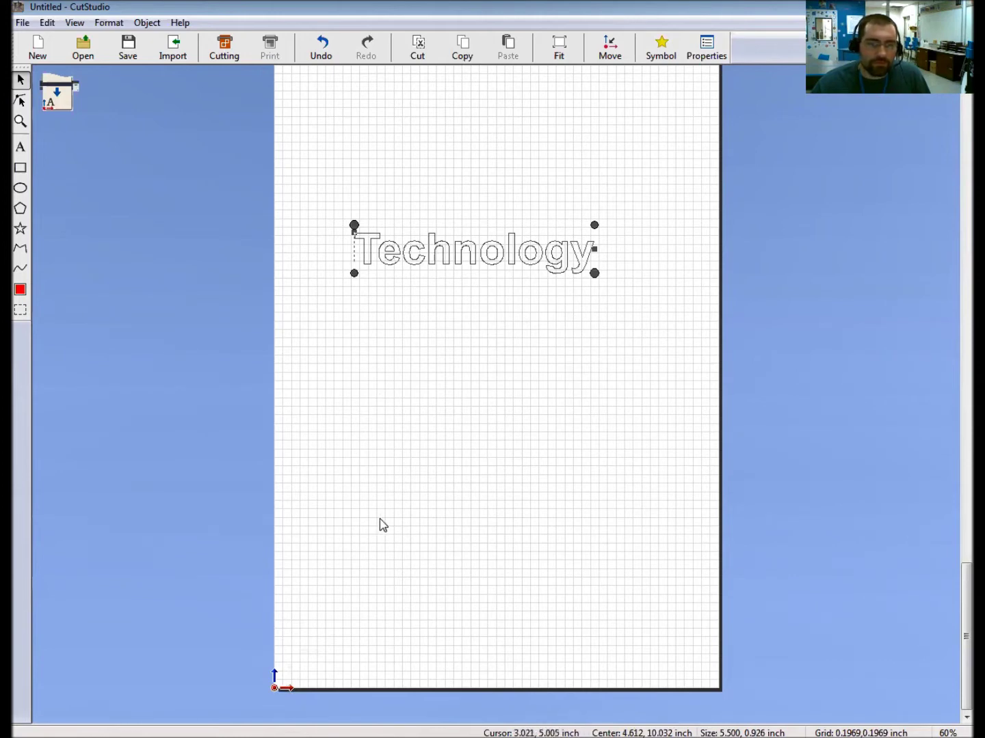
Move Technology to the bottom-left corner and enlarge it to 5.827 × 0.981 inches.
click(475, 251)
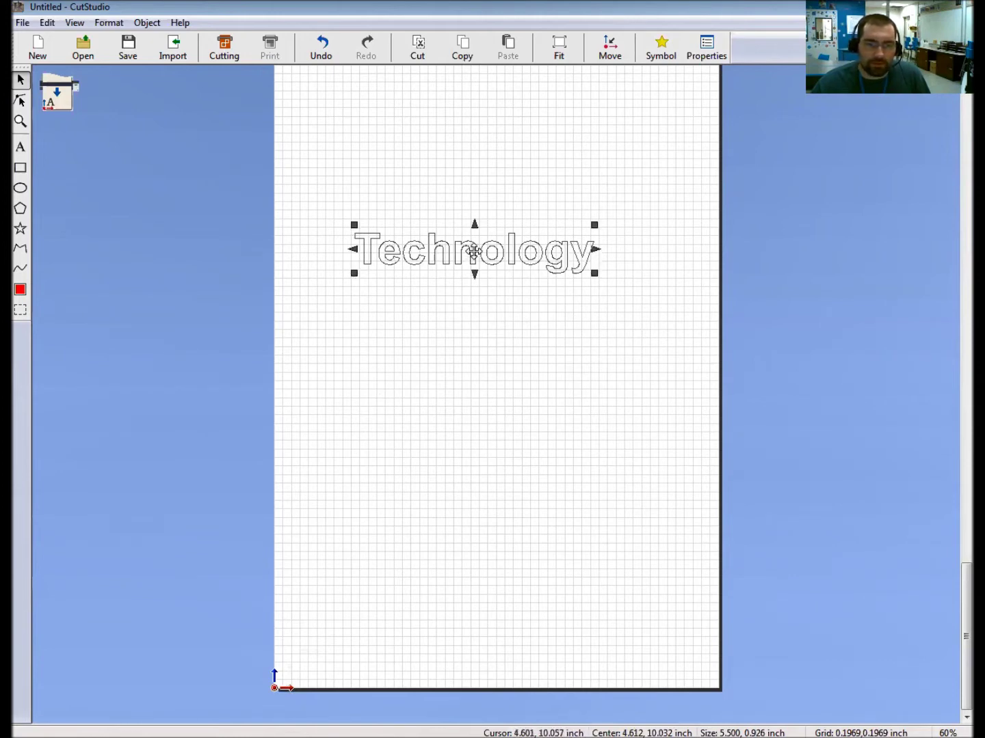
drag(475, 251, 413, 646)
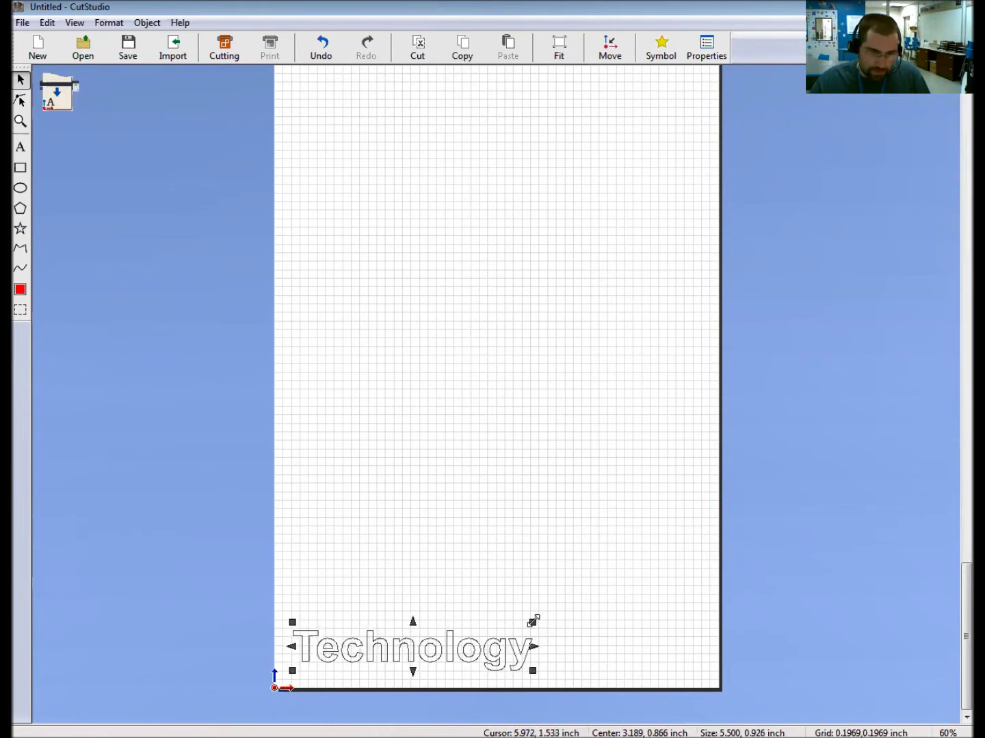
drag(531, 624, 627, 613)
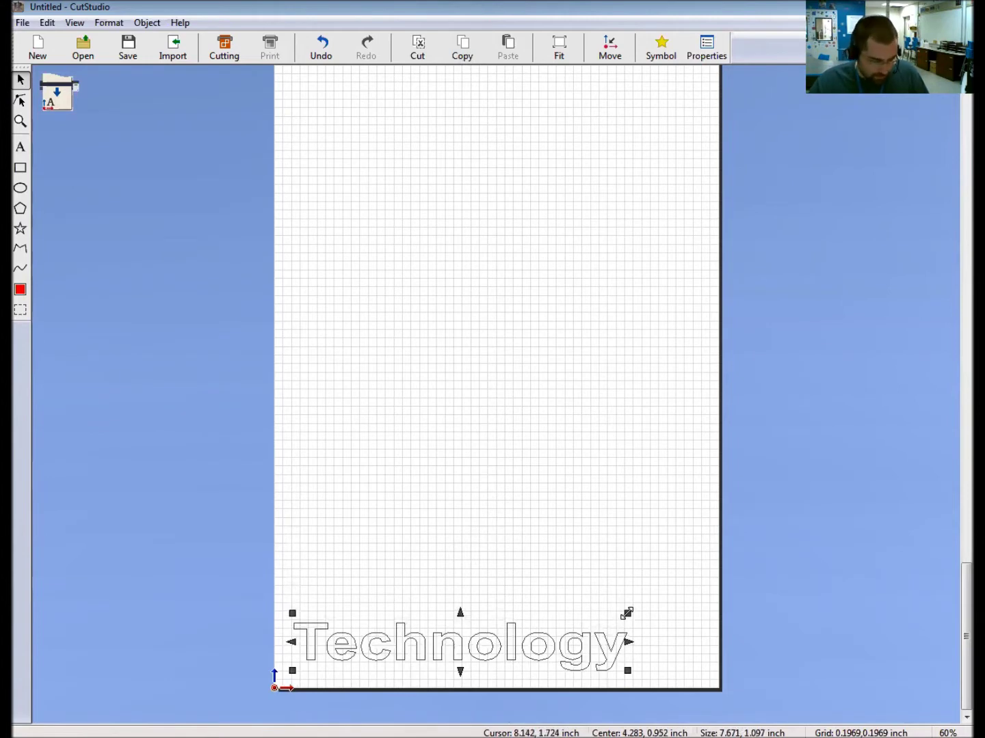
drag(626, 613, 548, 639)
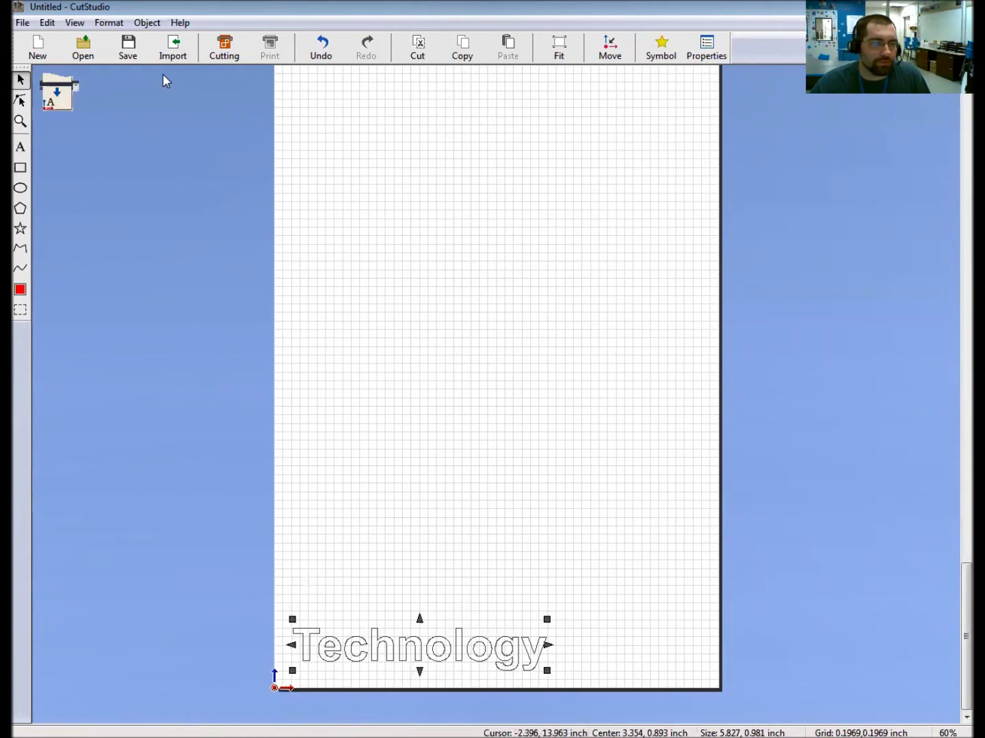
Set the Technology text's font to Brush Script MT in the Format > Font dialog.
click(113, 25)
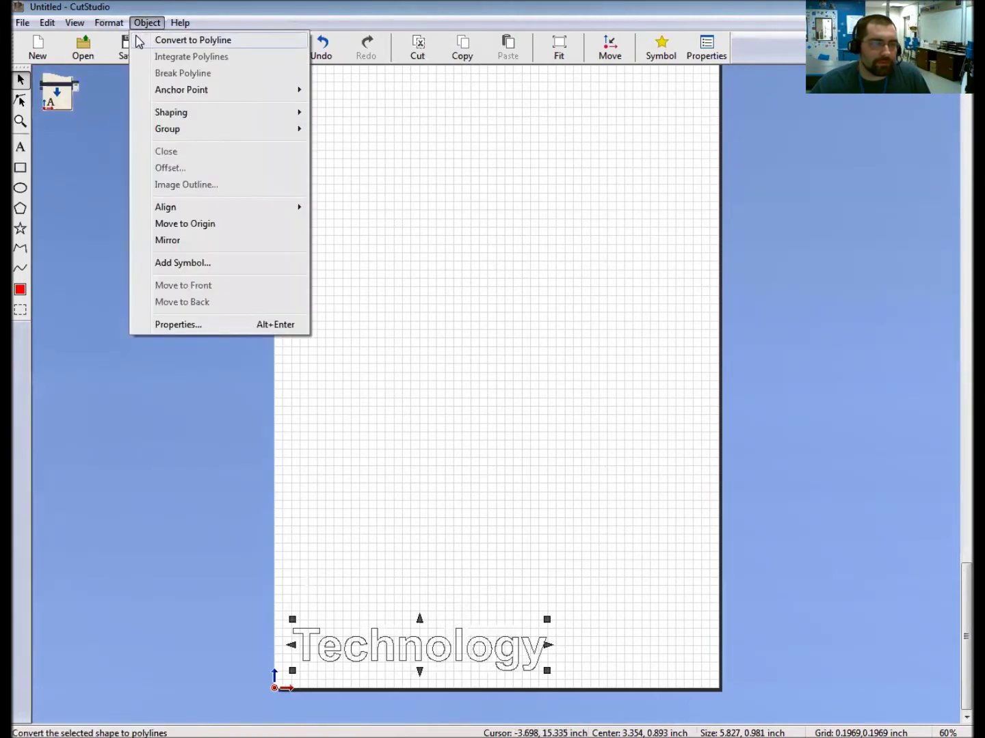
click(103, 42)
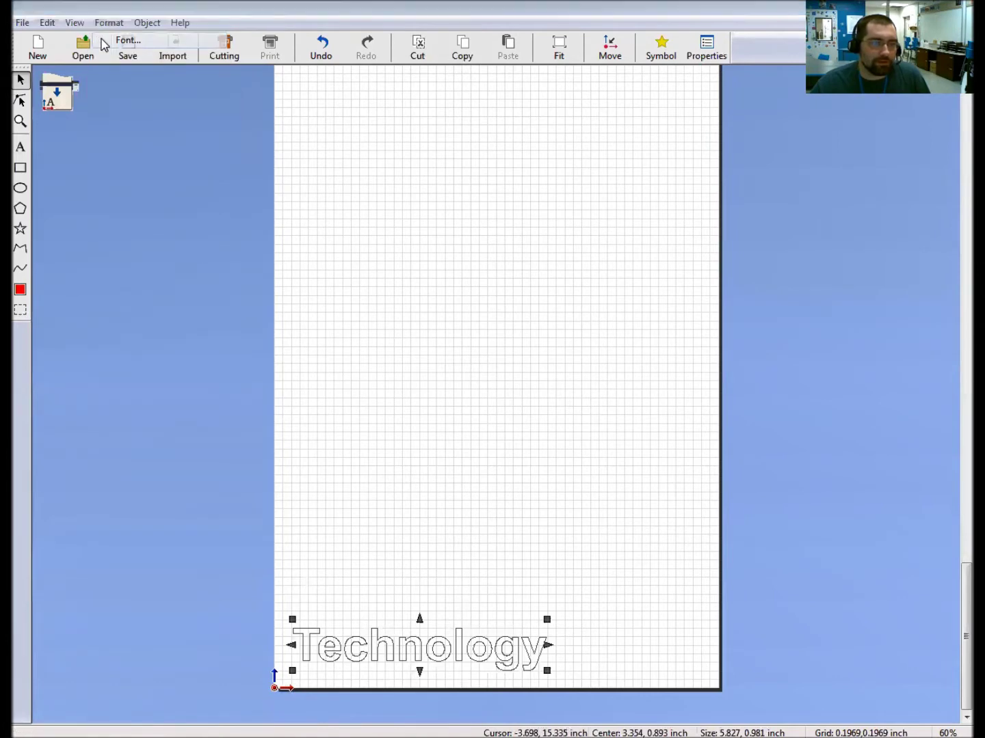
drag(433, 233, 426, 208)
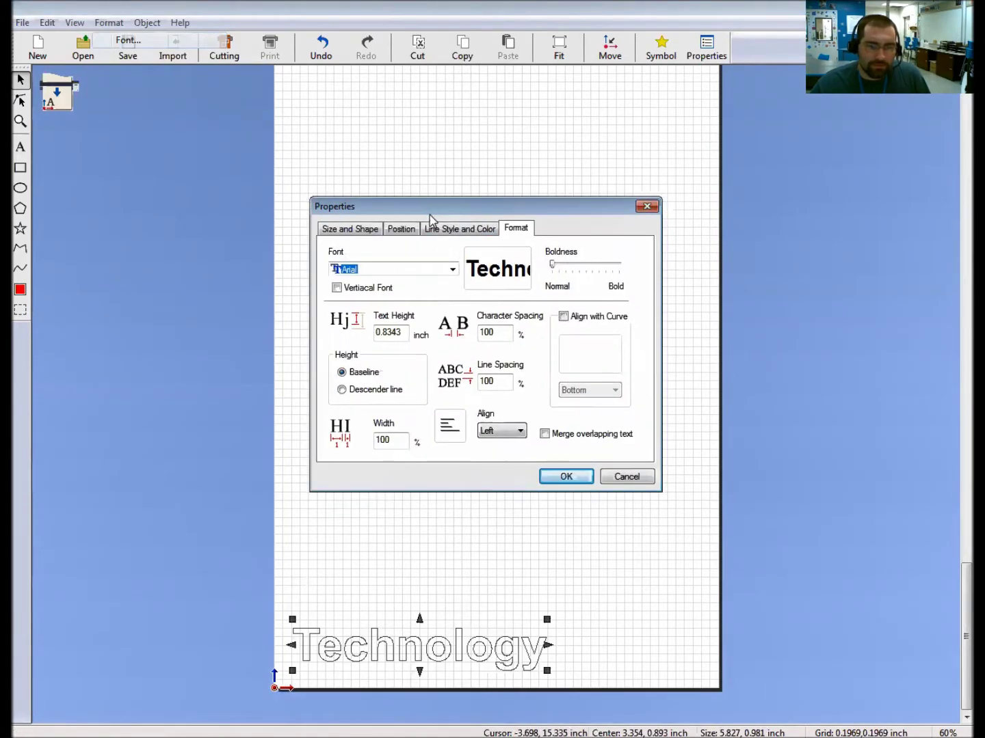
click(453, 270)
scroll(405, 402, down, 3)
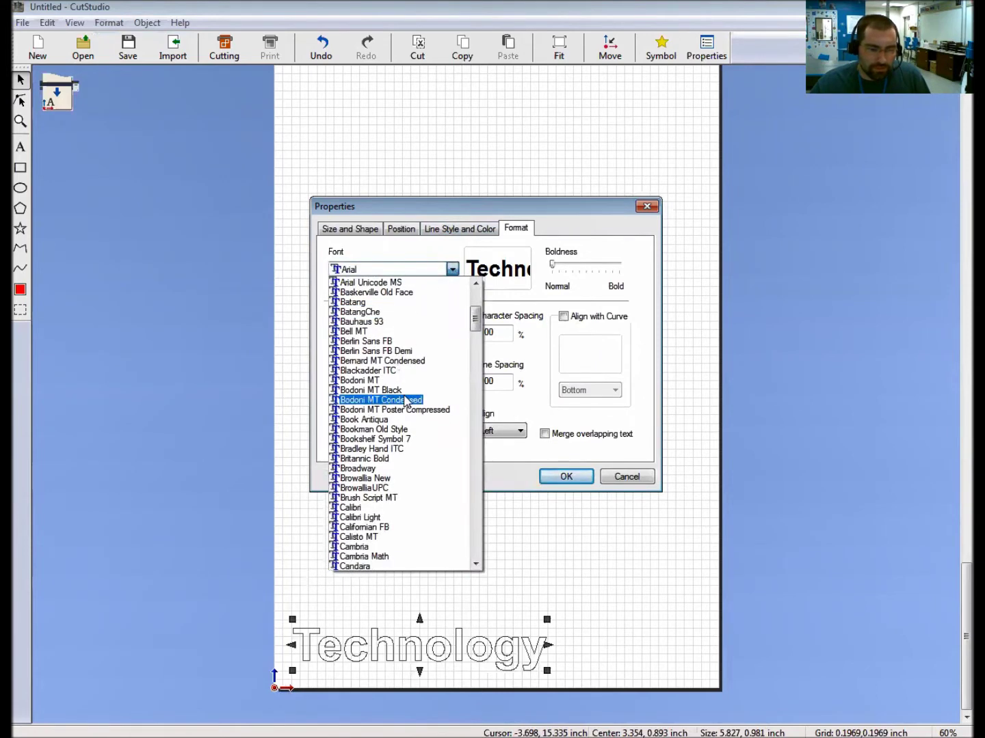
click(387, 499)
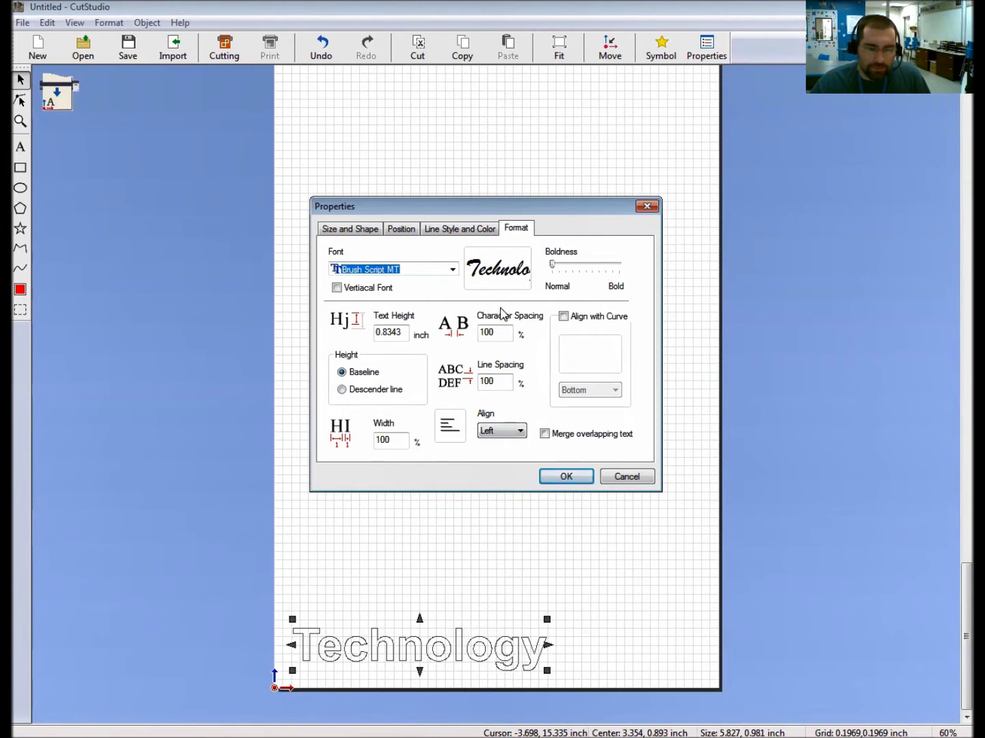
click(567, 477)
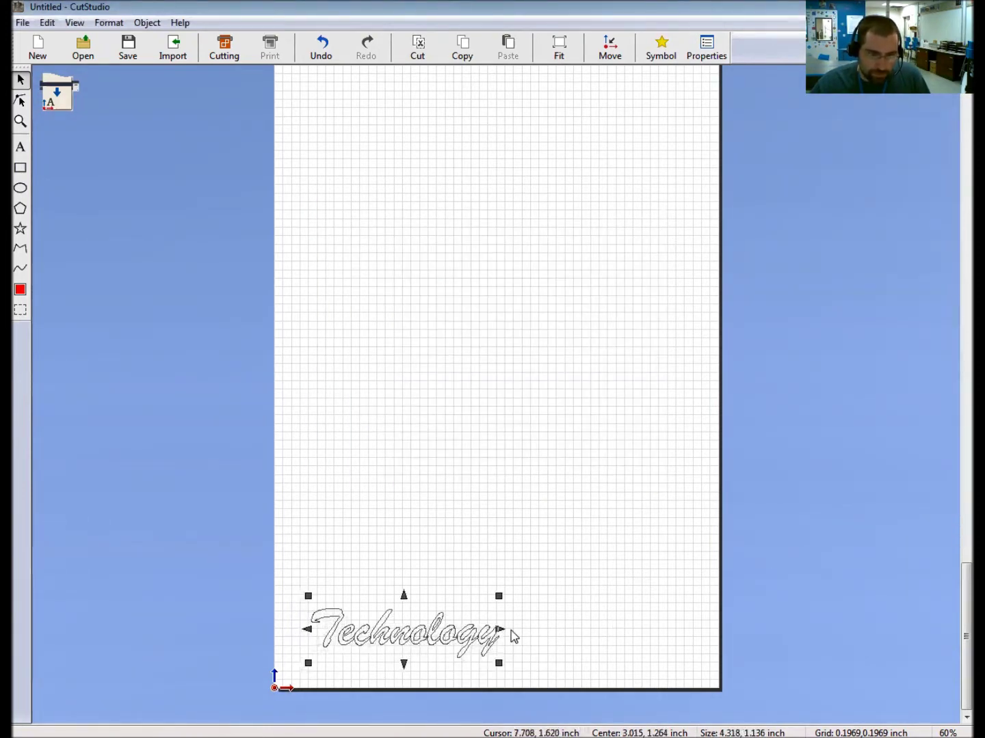
scroll(410, 630, up, 2)
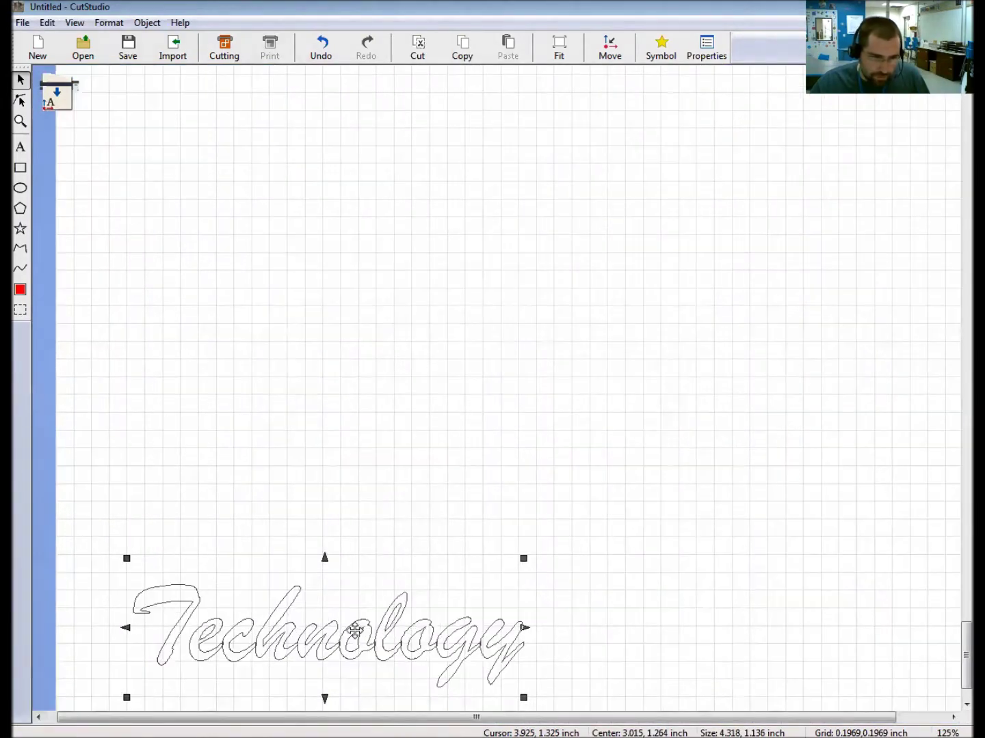
Nudge the Brush Script 'Technology' text slightly, then delete it.
mouse_move(339, 635)
mouse_down()
mouse_move(372, 545)
mouse_move(379, 584)
mouse_move(348, 631)
mouse_up()
scroll(371, 544, down, 2)
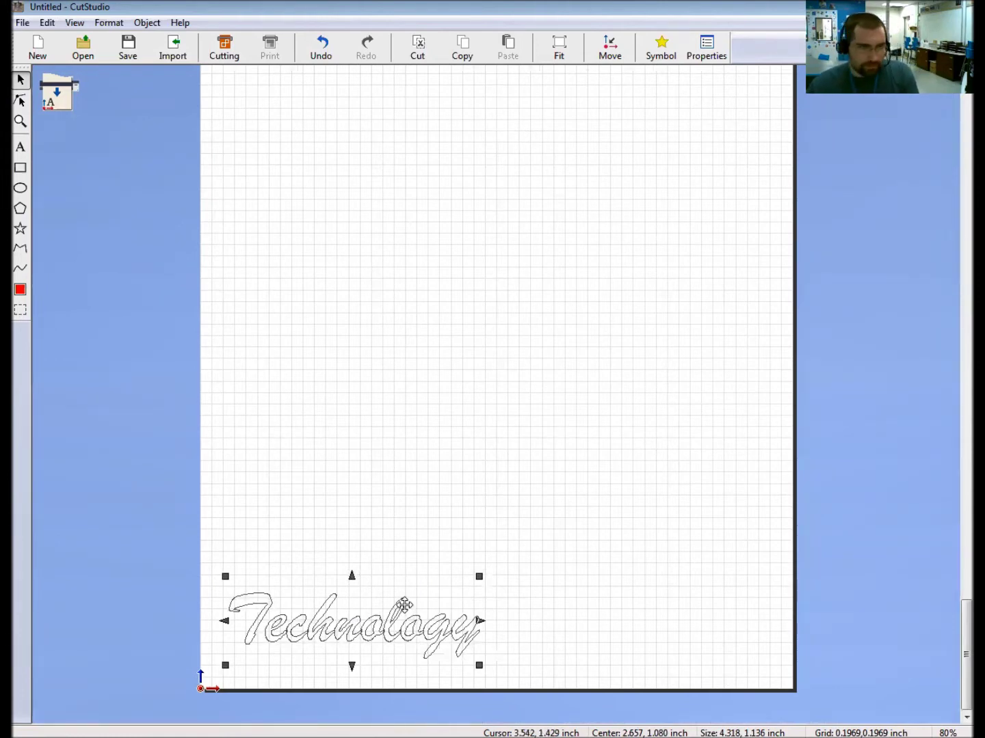
key(Delete)
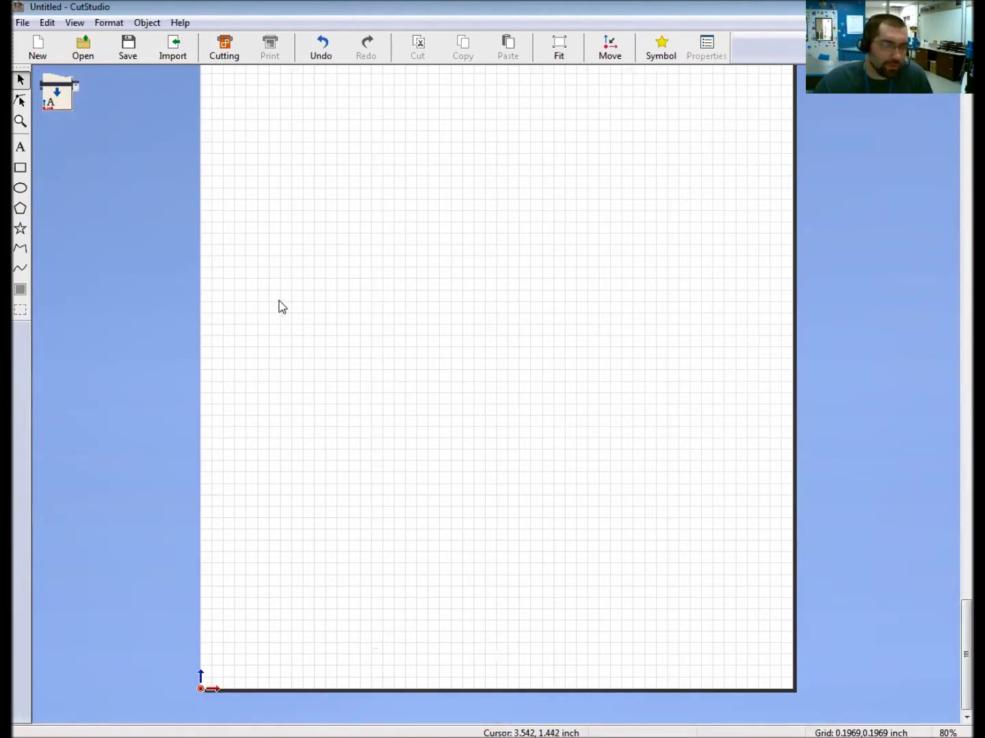
click(25, 172)
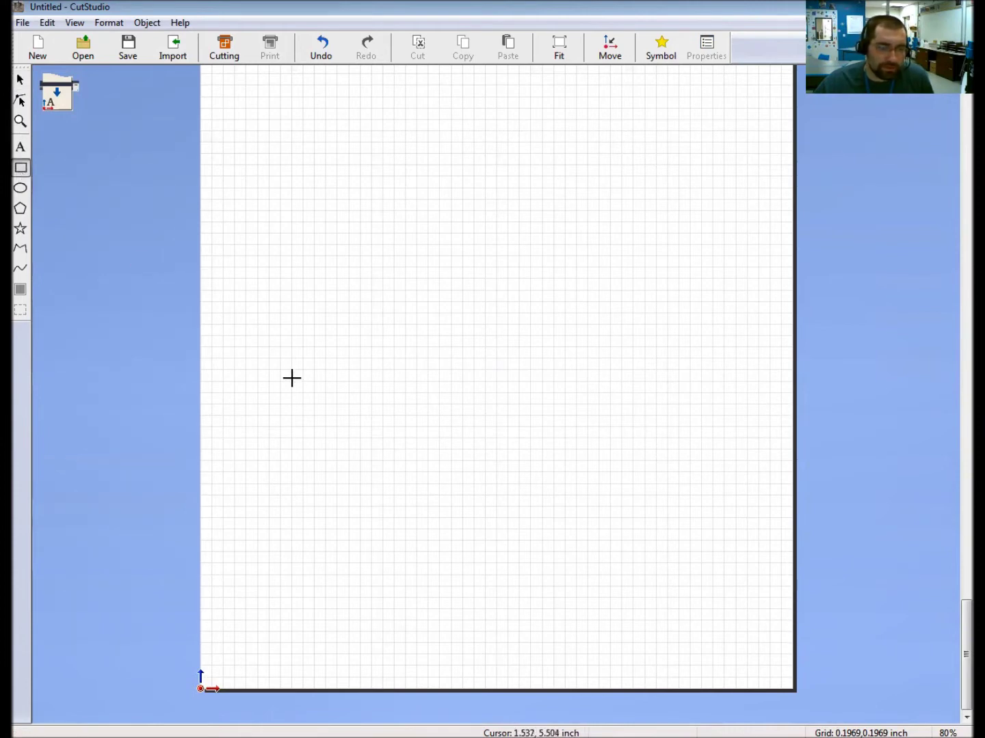
drag(257, 385, 627, 549)
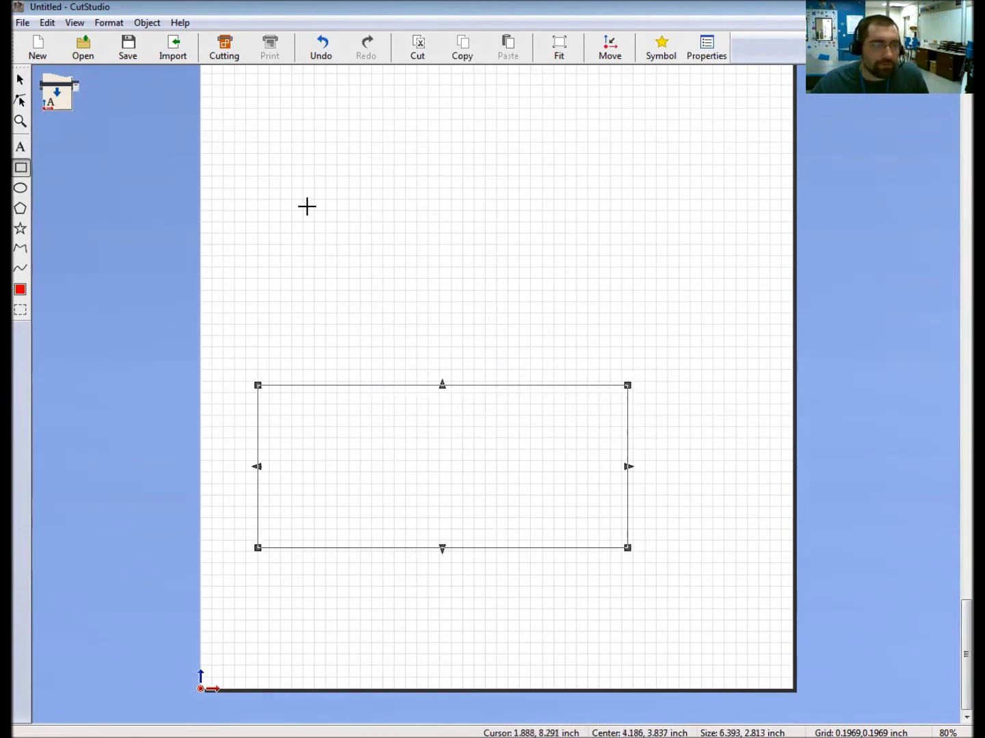
drag(301, 188, 463, 351)
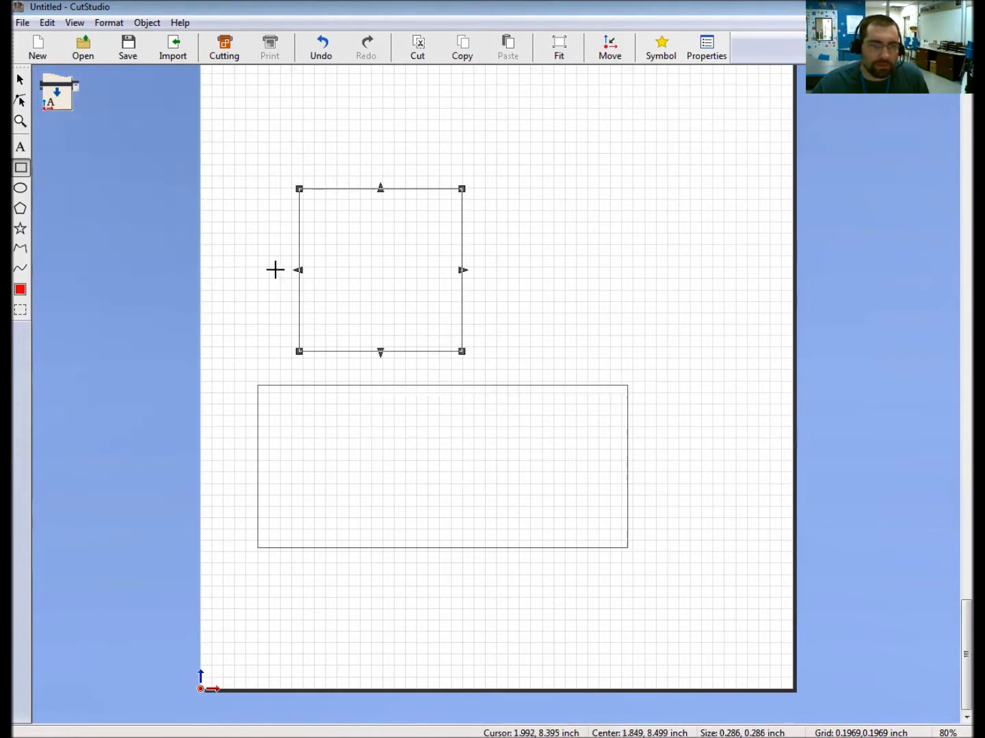
click(22, 81)
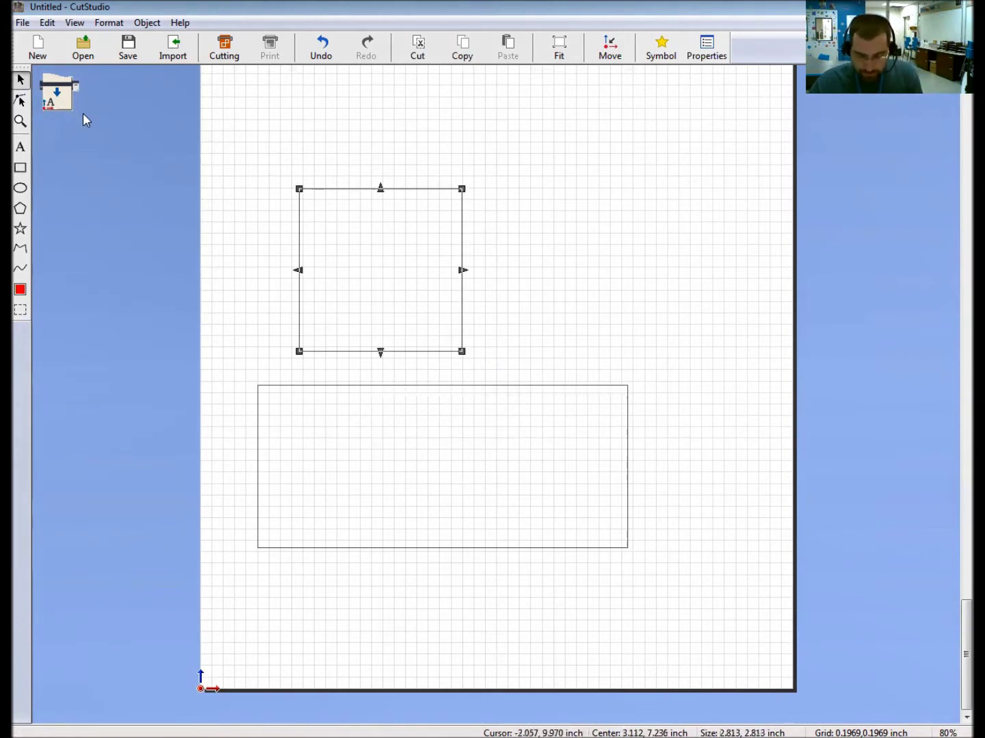
key(Delete)
click(275, 385)
key(Delete)
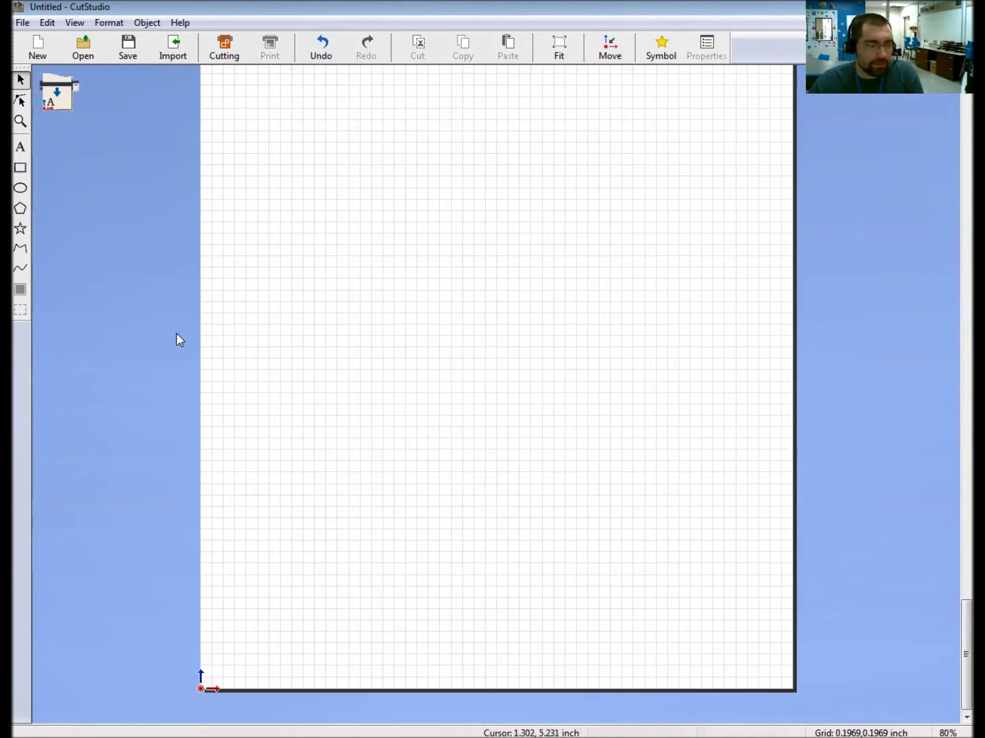
click(26, 193)
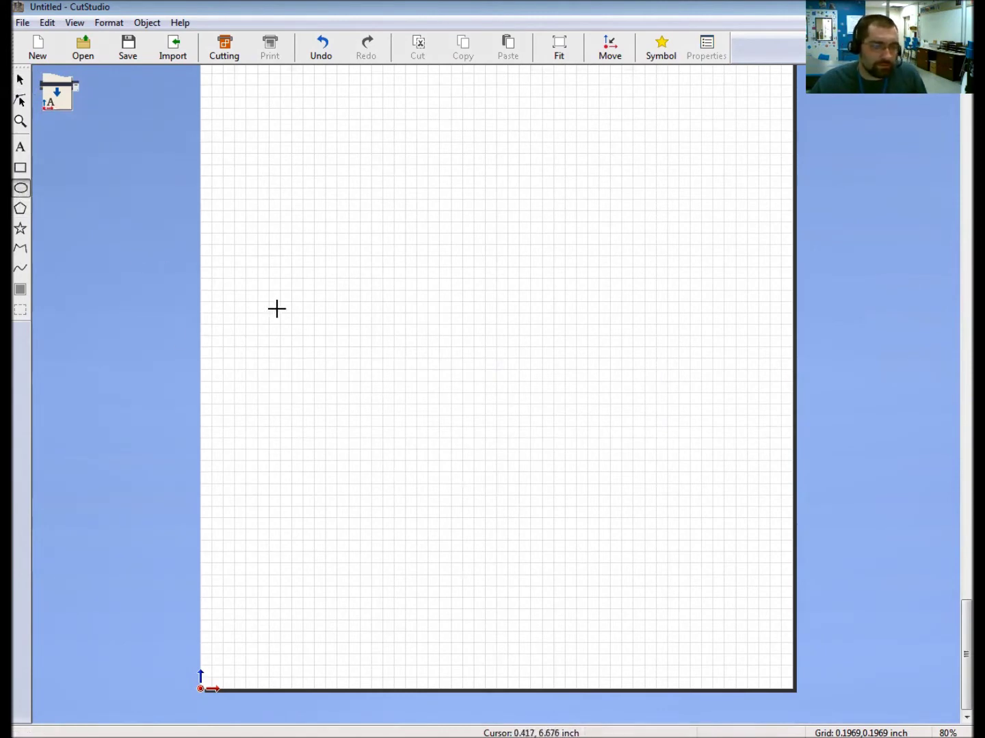
drag(264, 274, 648, 452)
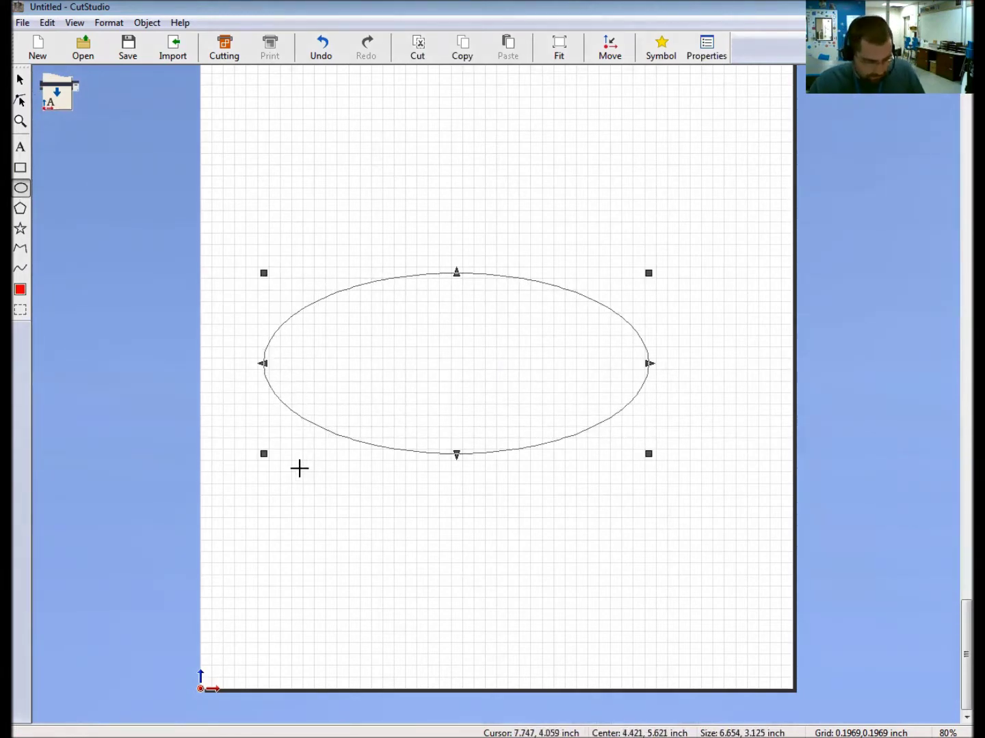
drag(287, 493, 449, 583)
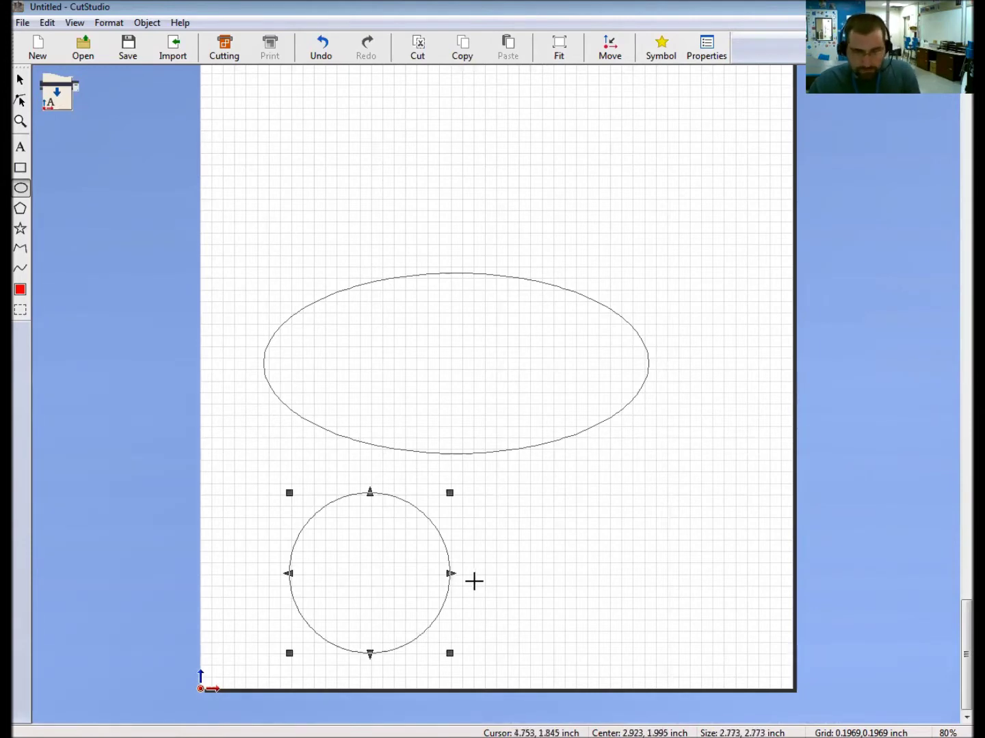
key(Delete)
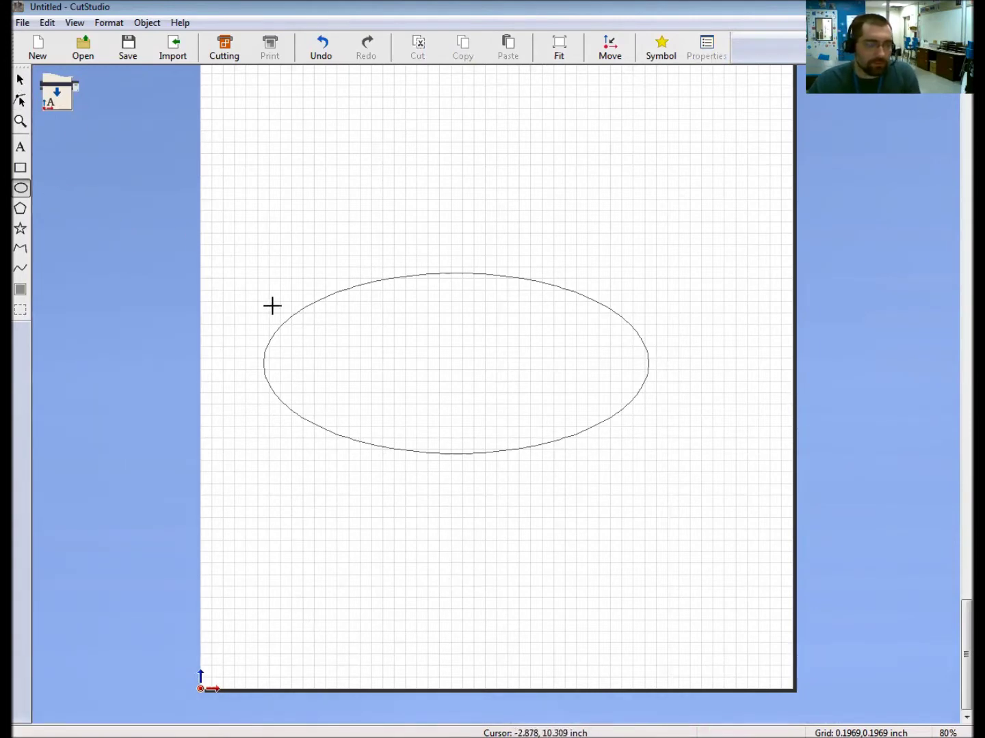
click(19, 79)
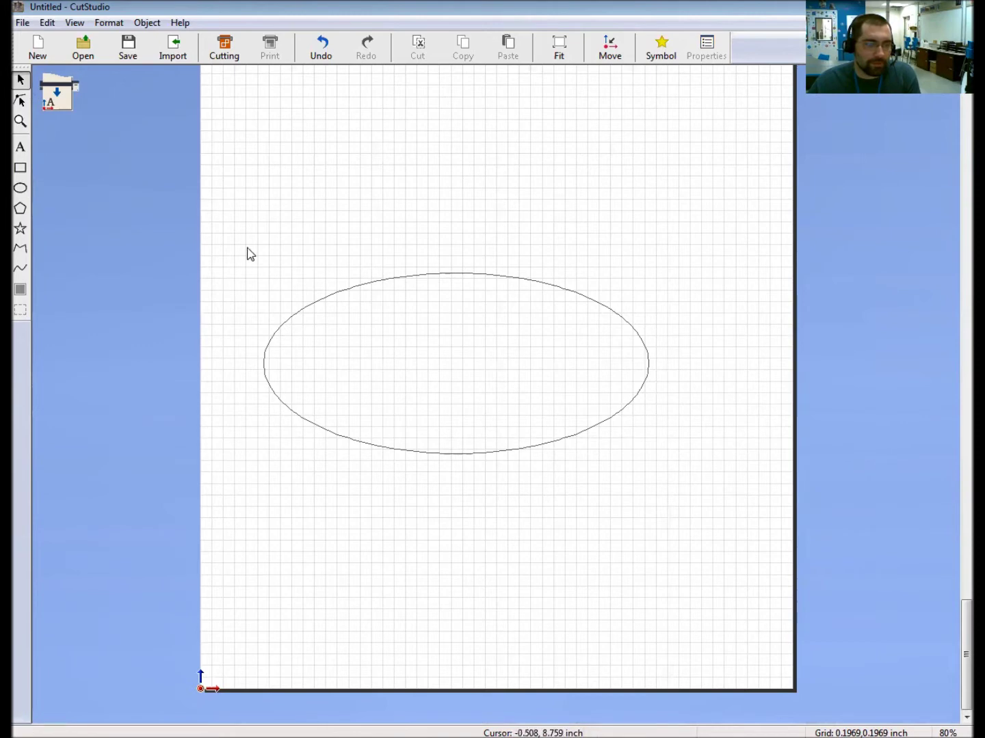
click(309, 308)
key(Delete)
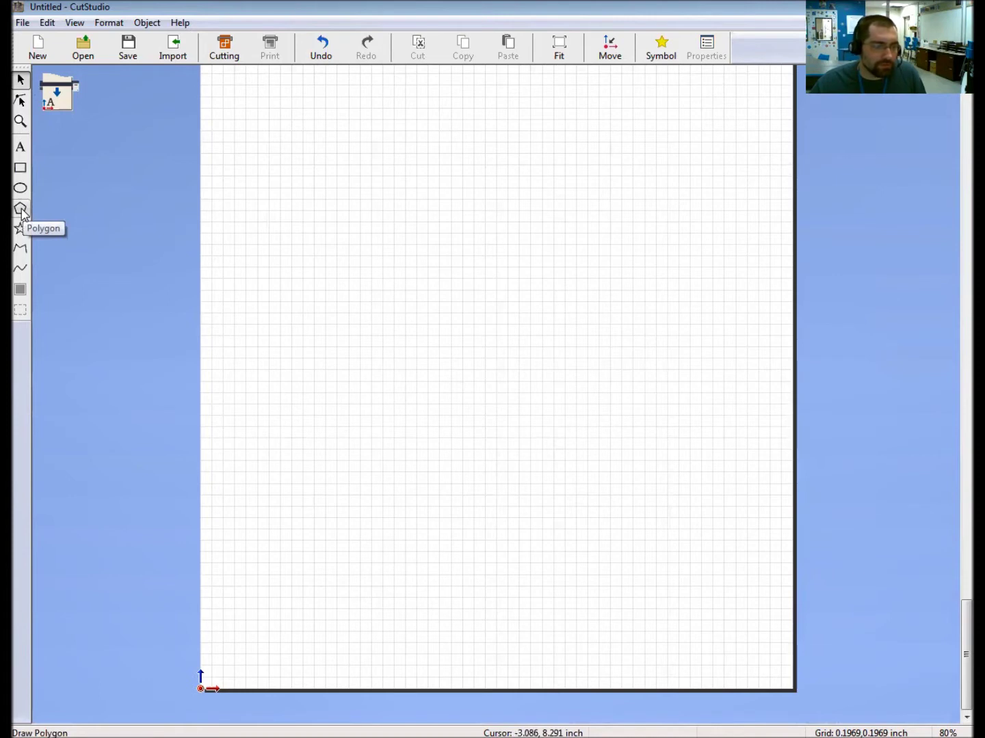
click(22, 250)
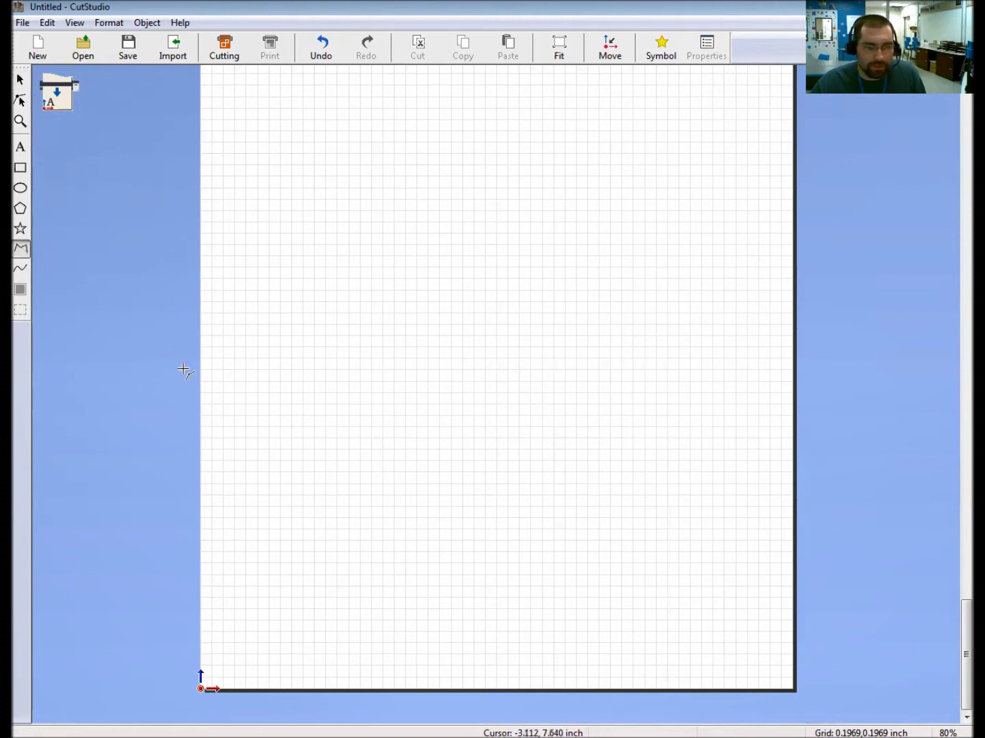
click(275, 563)
click(379, 416)
click(507, 471)
click(490, 585)
click(585, 570)
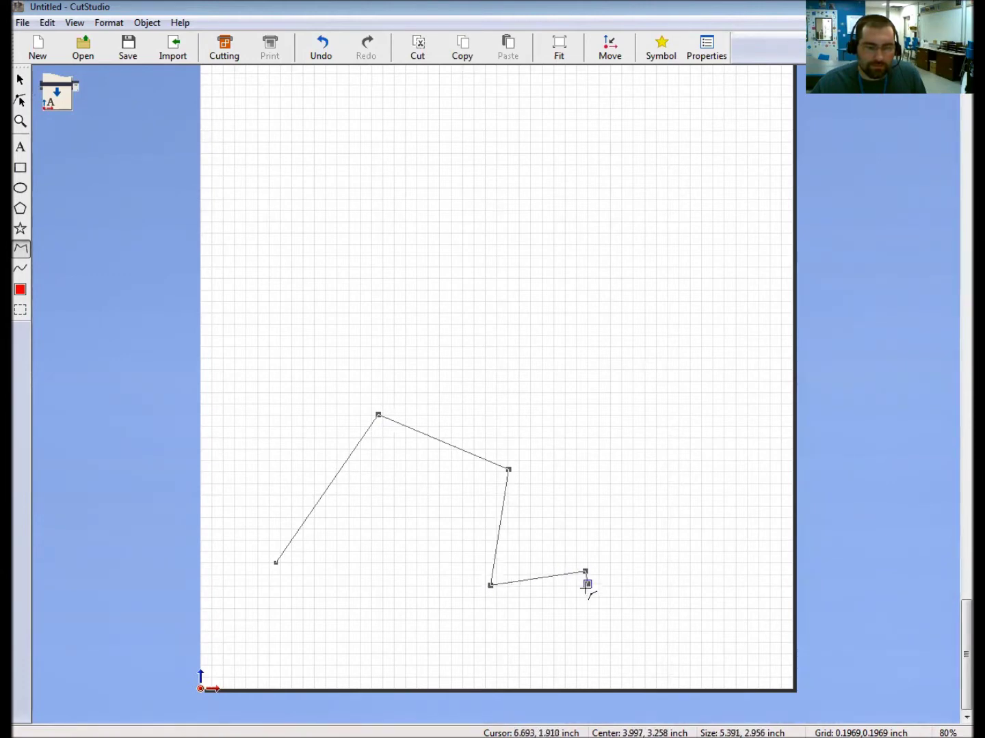
click(490, 670)
click(459, 593)
click(349, 608)
click(390, 514)
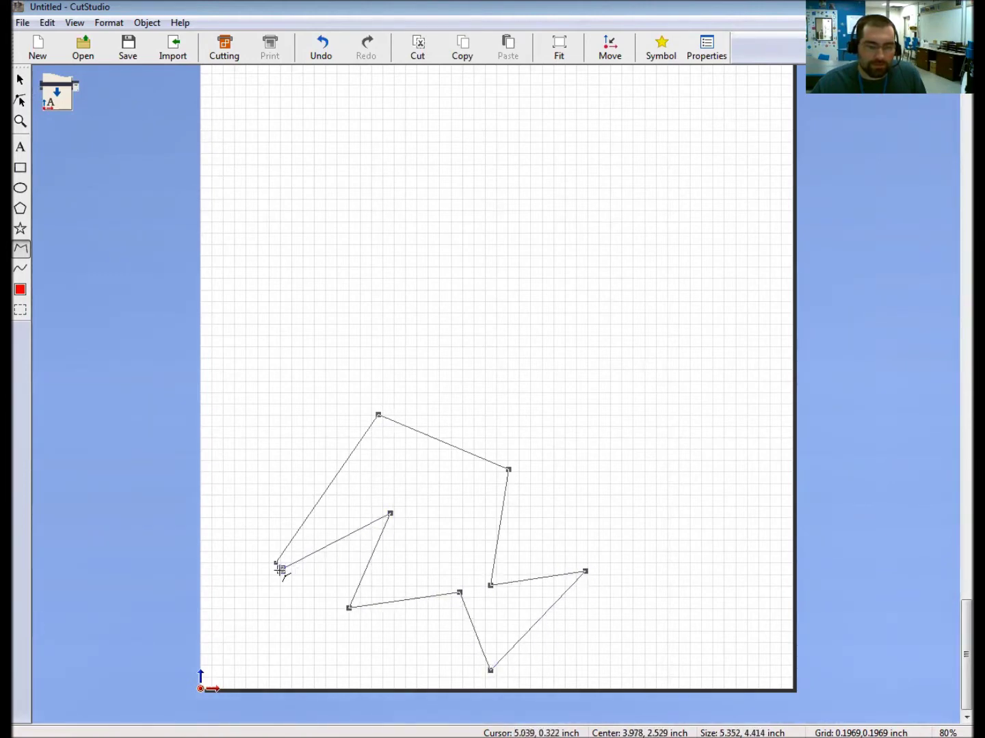
click(276, 563)
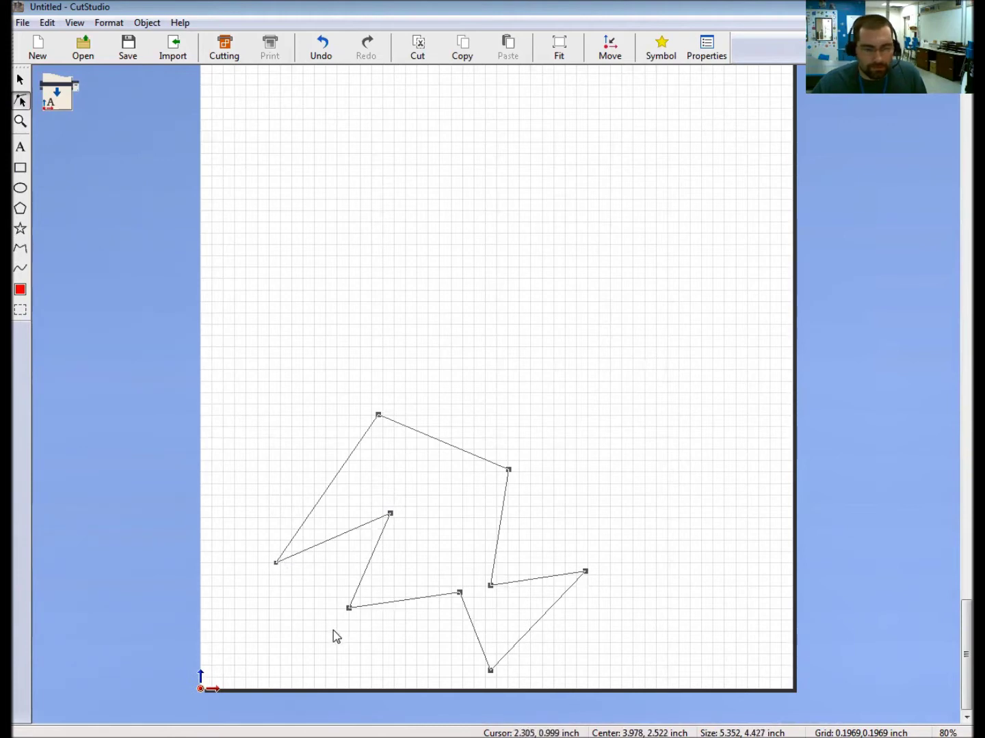
click(21, 81)
key(Delete)
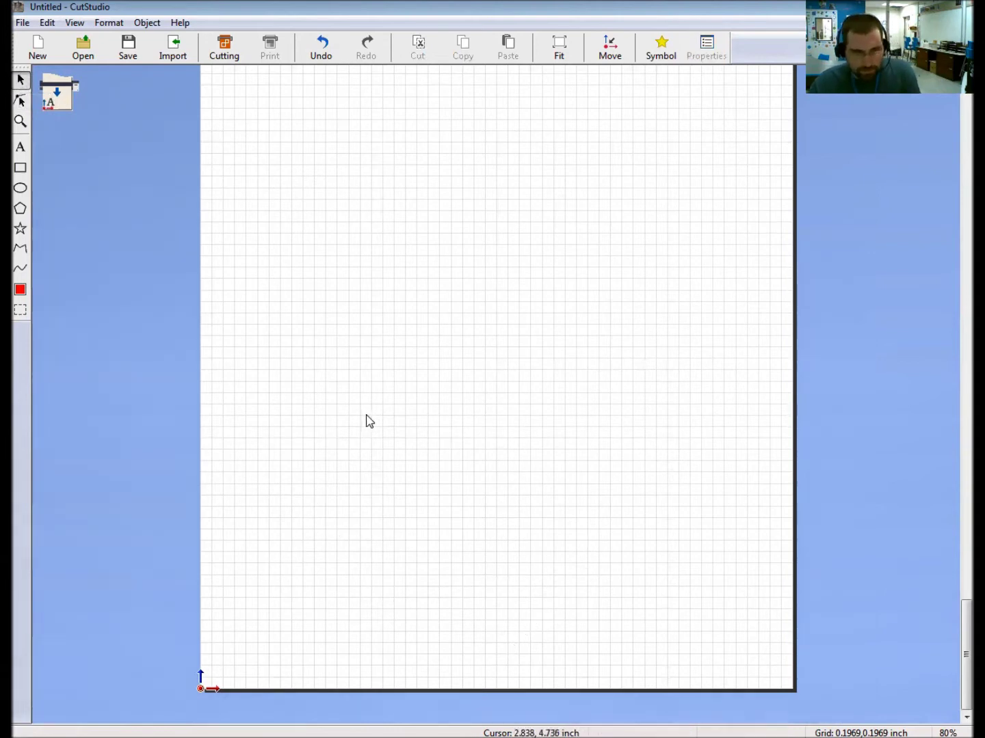
Draw a closed figure-eight curve across the lower half of the page, then delete it.
click(22, 272)
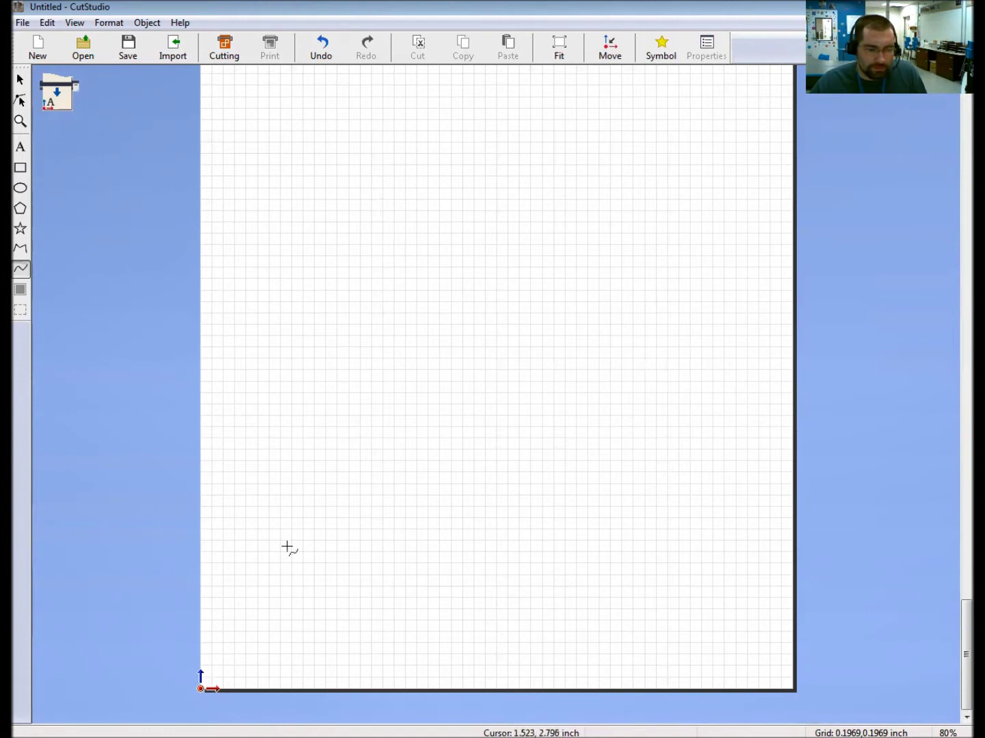
click(287, 583)
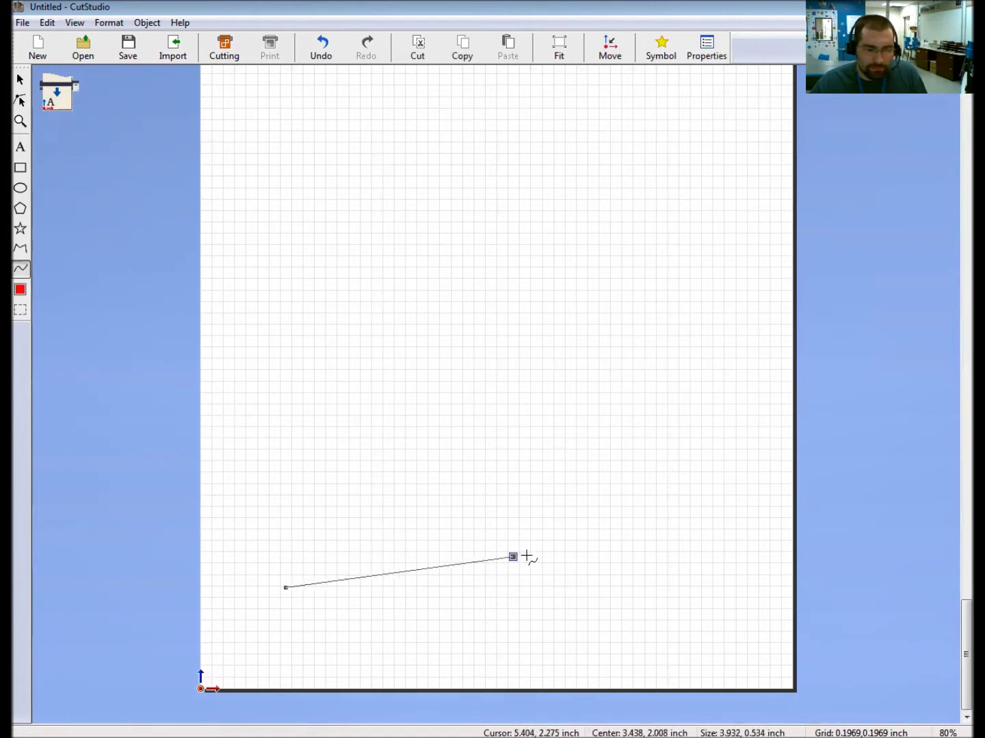
click(673, 581)
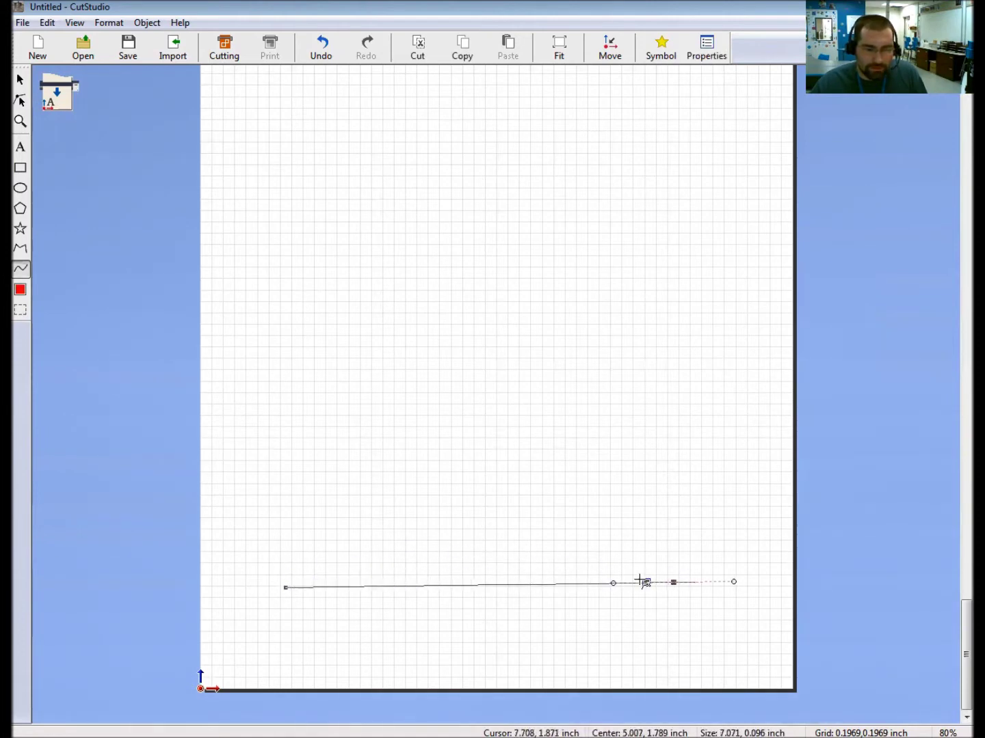
click(306, 478)
click(444, 418)
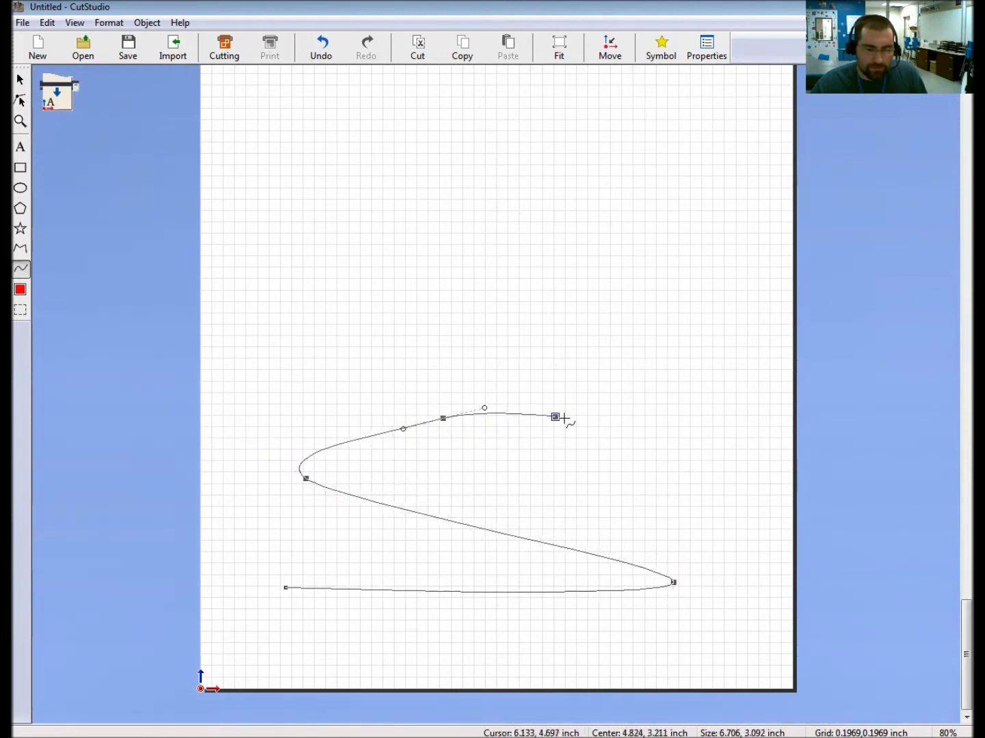
click(596, 452)
drag(498, 494, 446, 517)
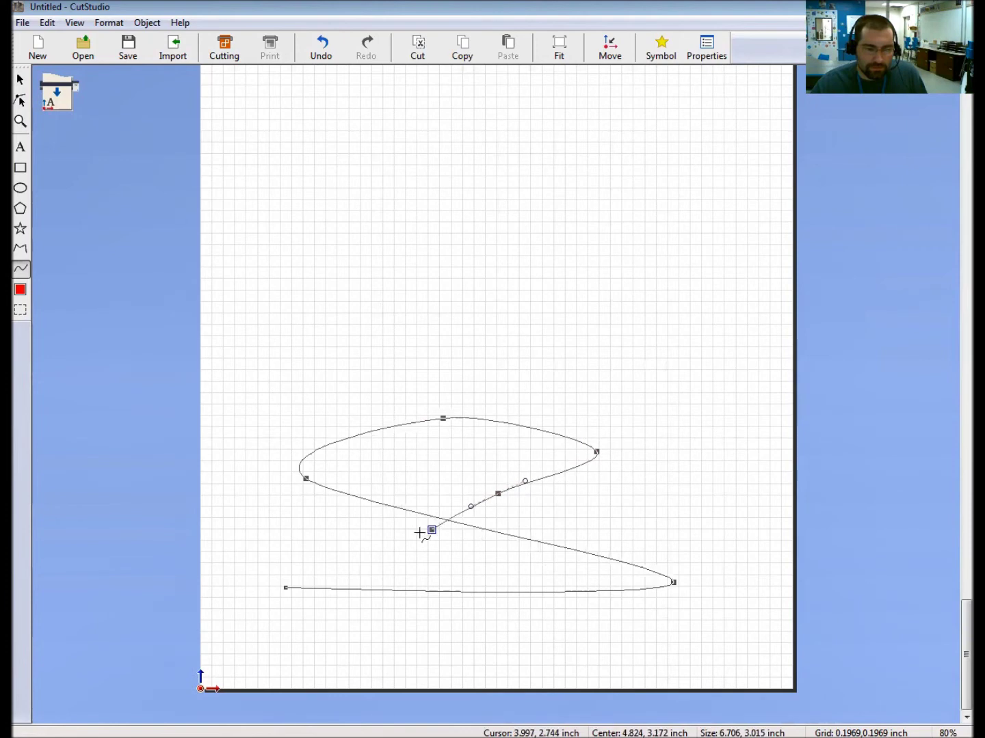
click(286, 587)
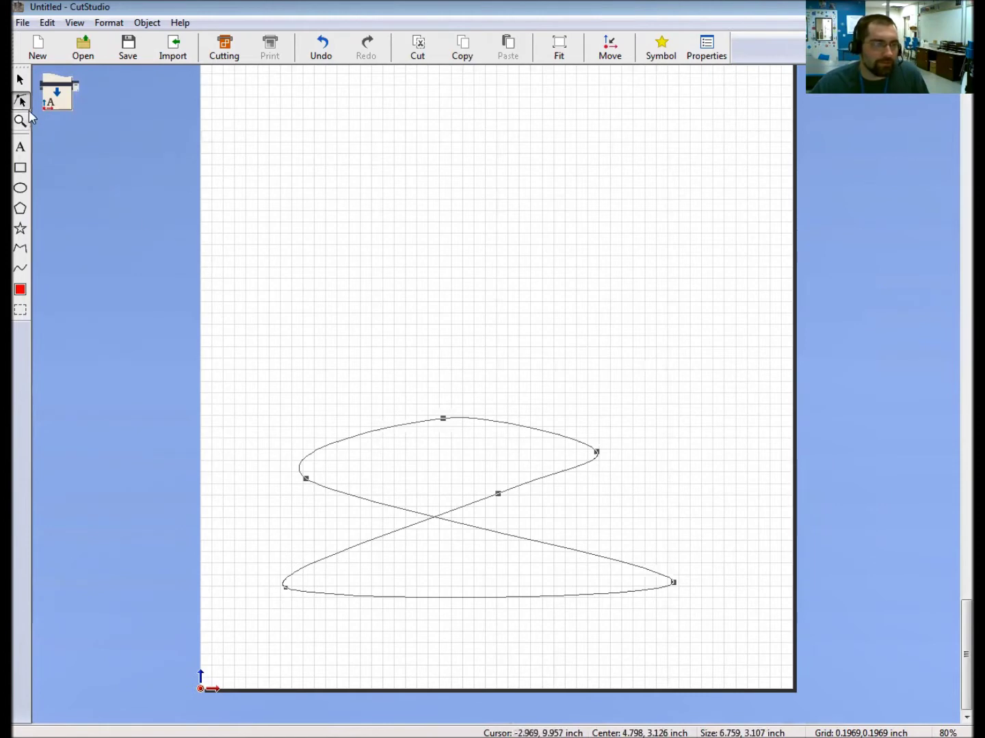
click(21, 82)
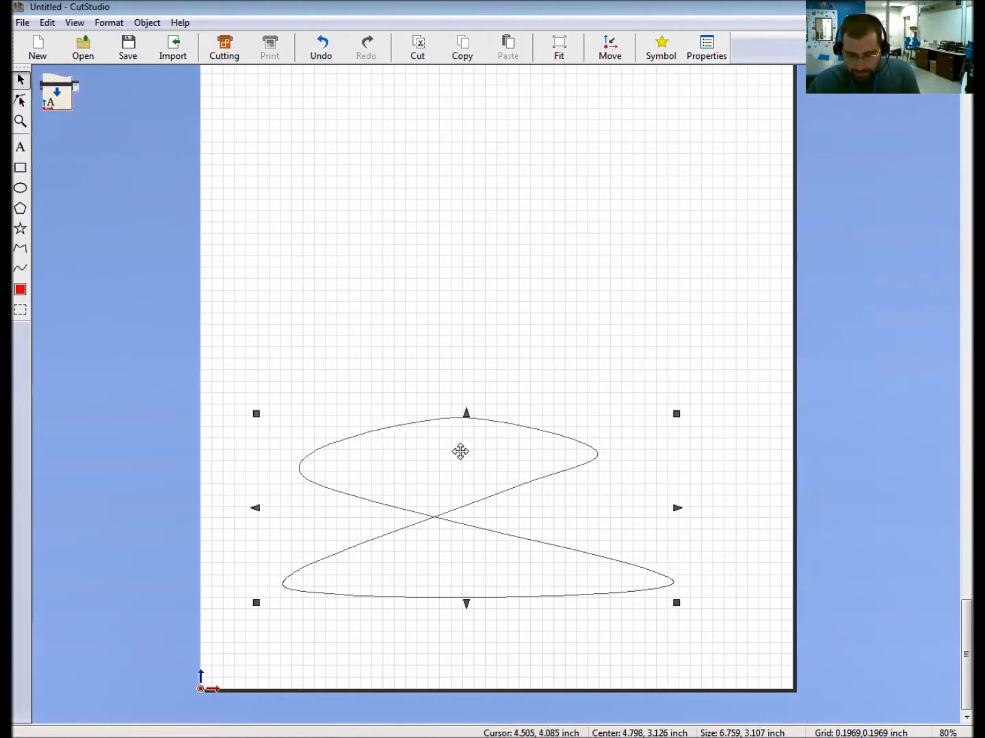
key(Delete)
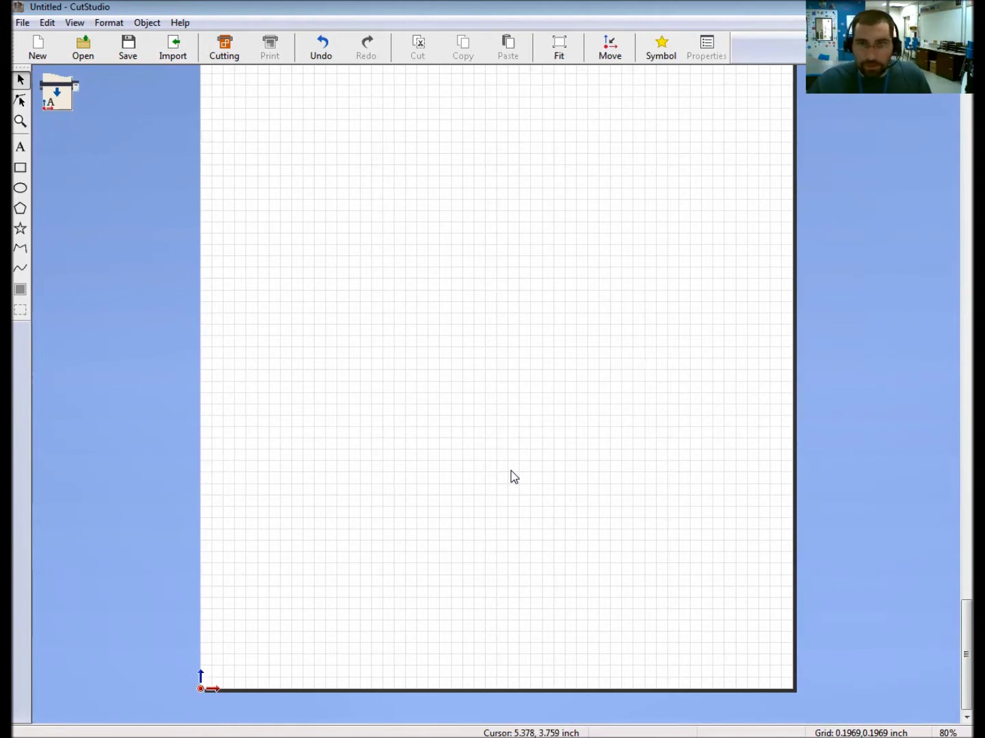
Import the black star-in-circle picture from the Good for engraving folder.
scroll(889, 288, up, 2)
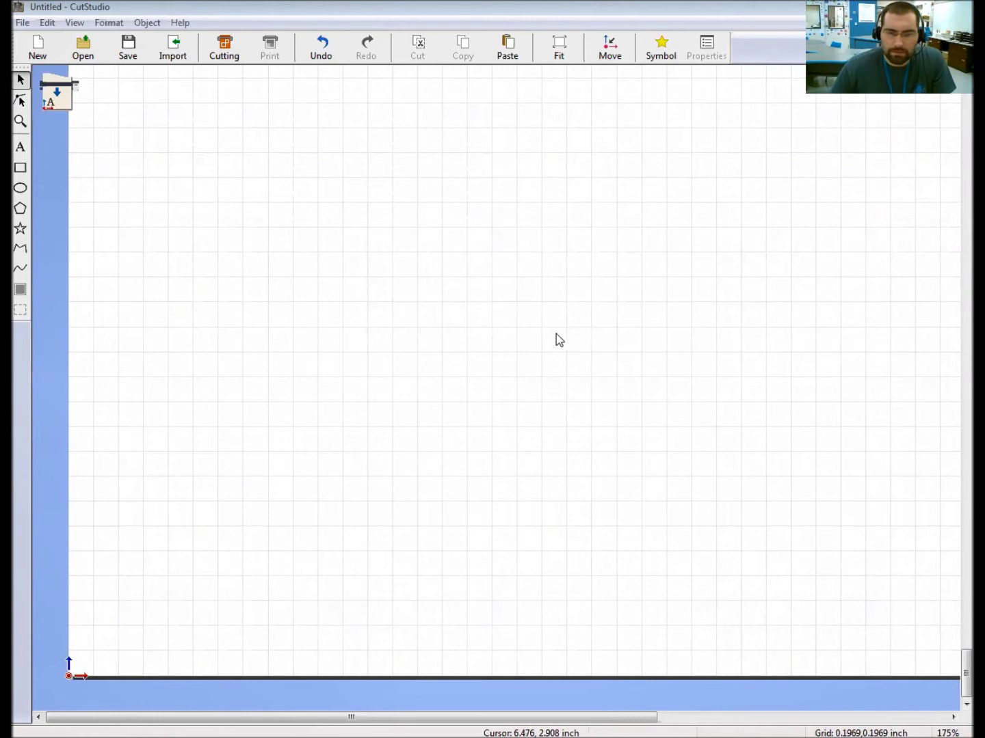
click(207, 6)
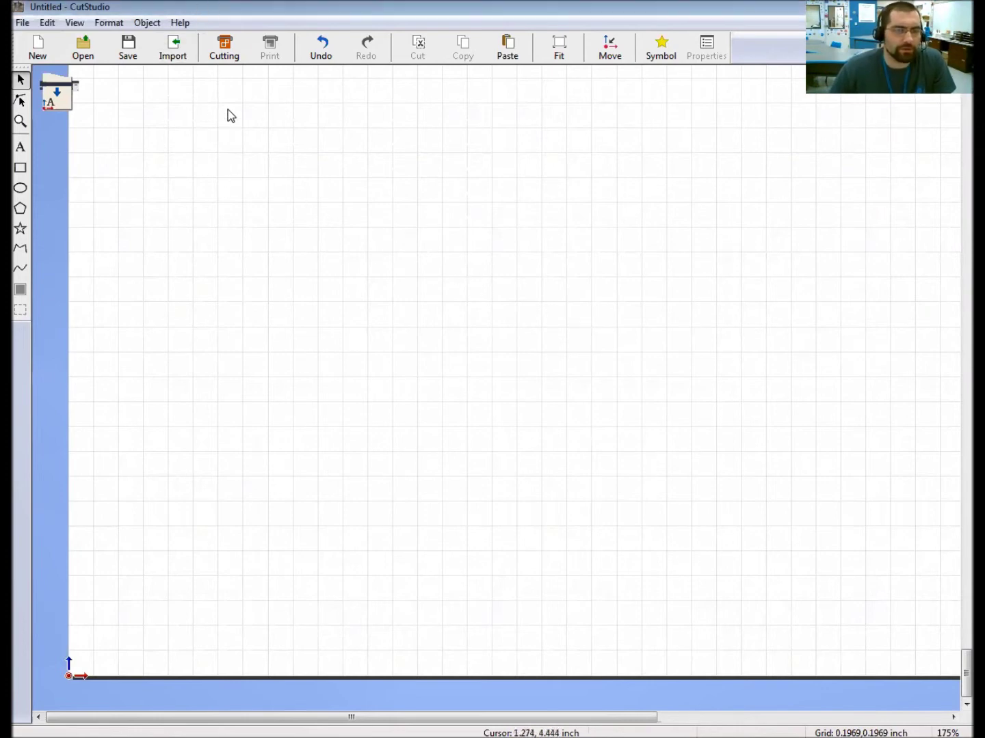
click(28, 24)
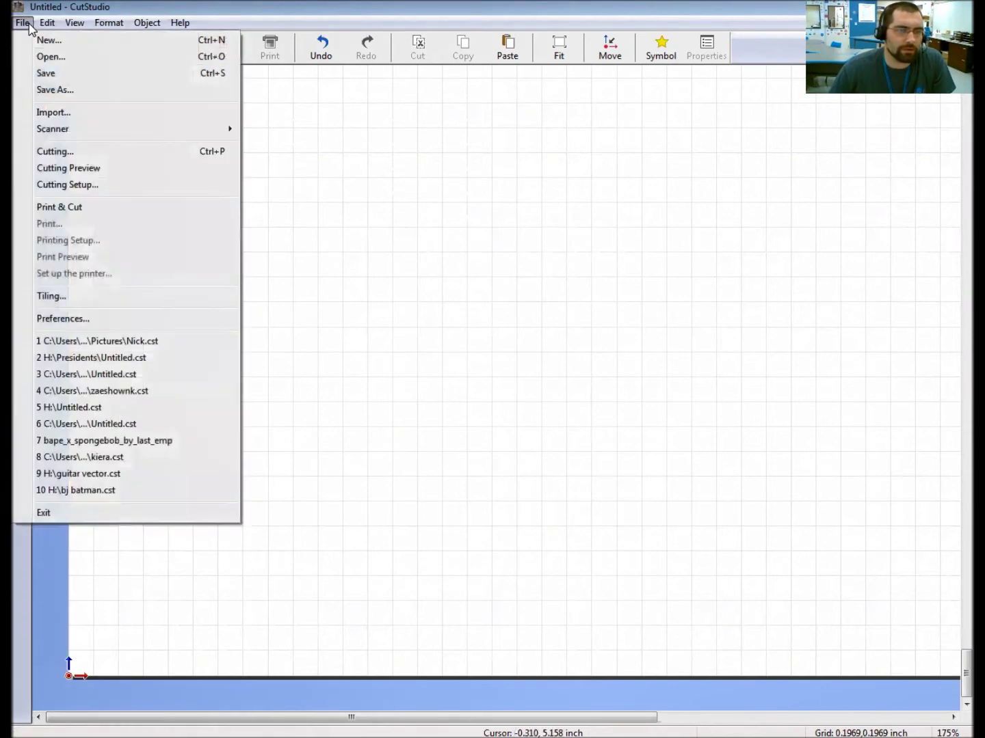
click(26, 112)
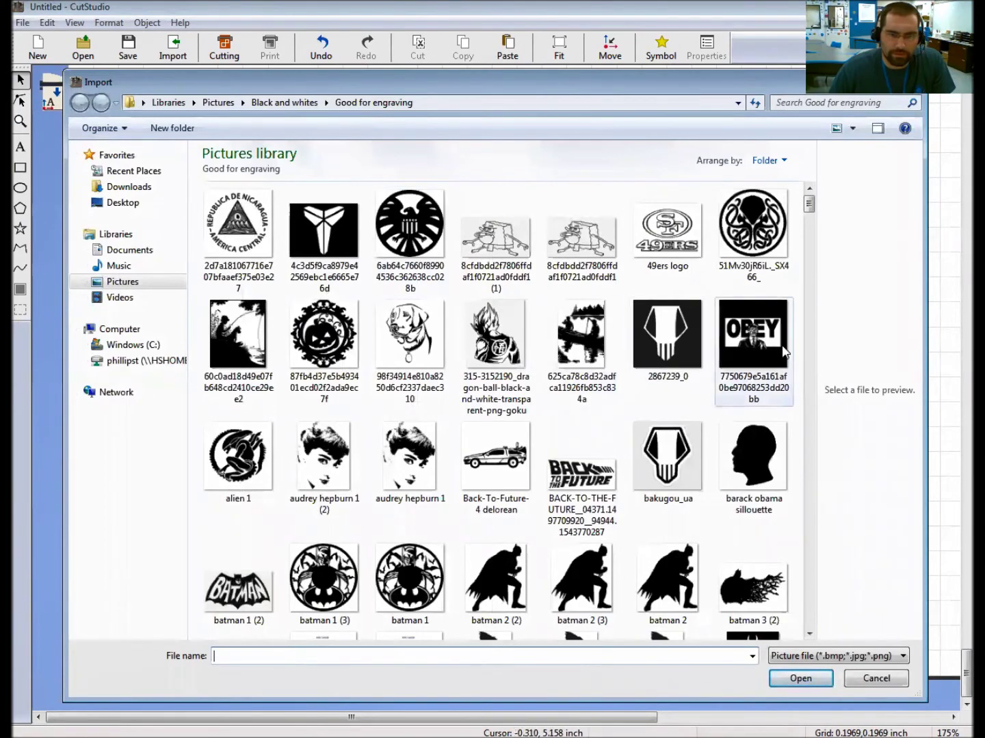
drag(810, 206, 802, 249)
click(584, 358)
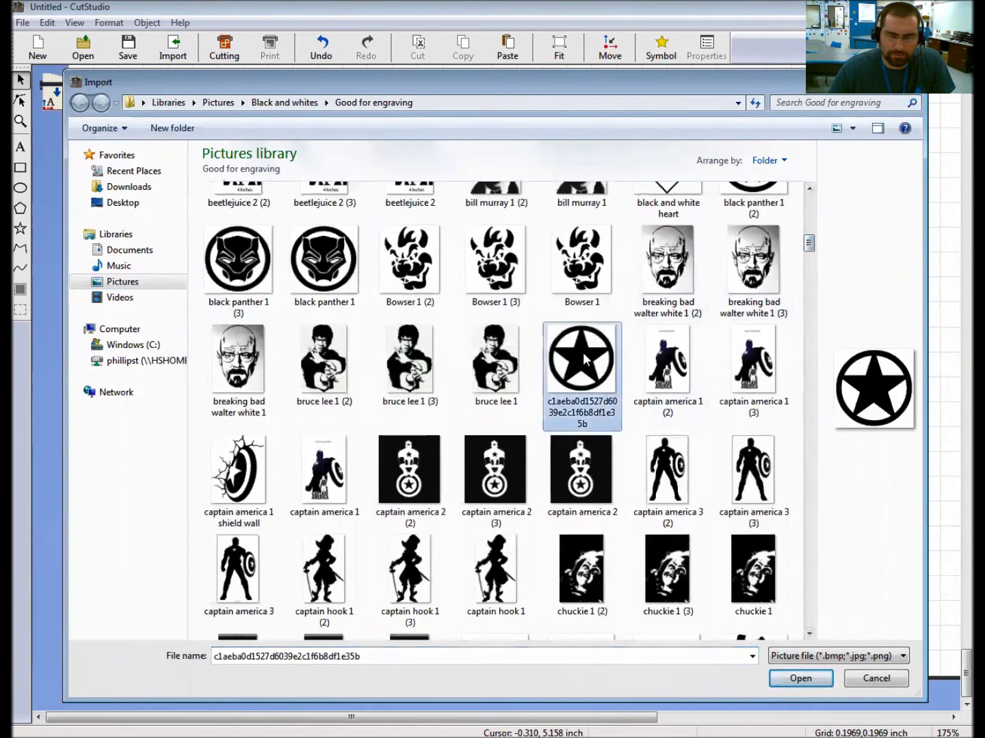
click(798, 679)
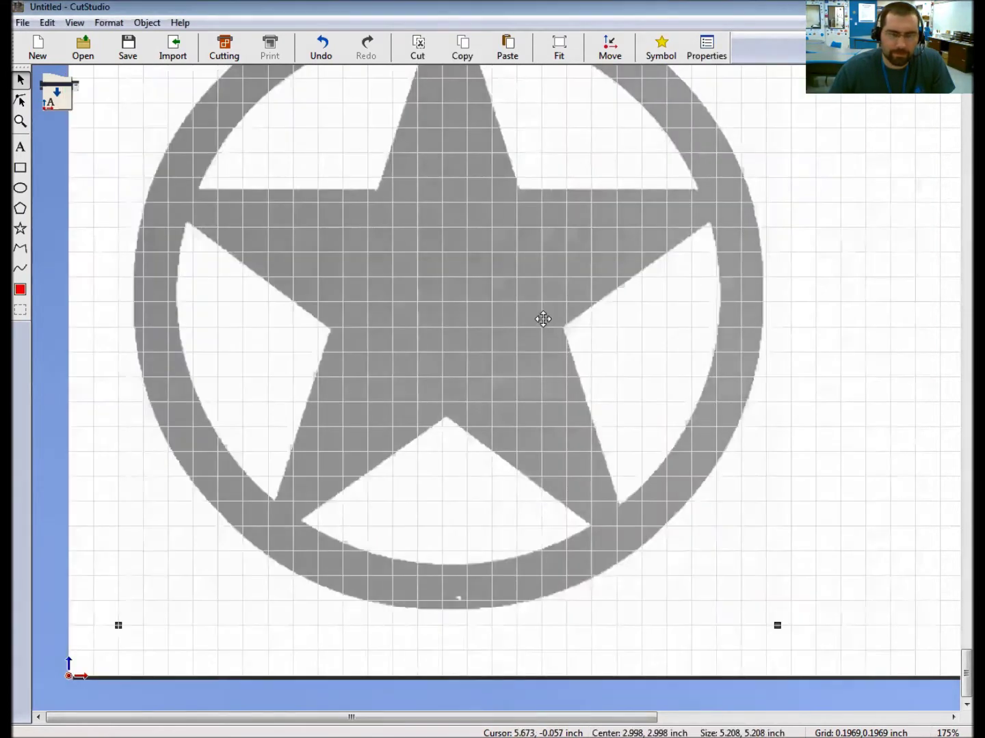
Shrink the star image to 3.248 inches square and move it slightly down at bottom-left.
scroll(545, 308, down, 2)
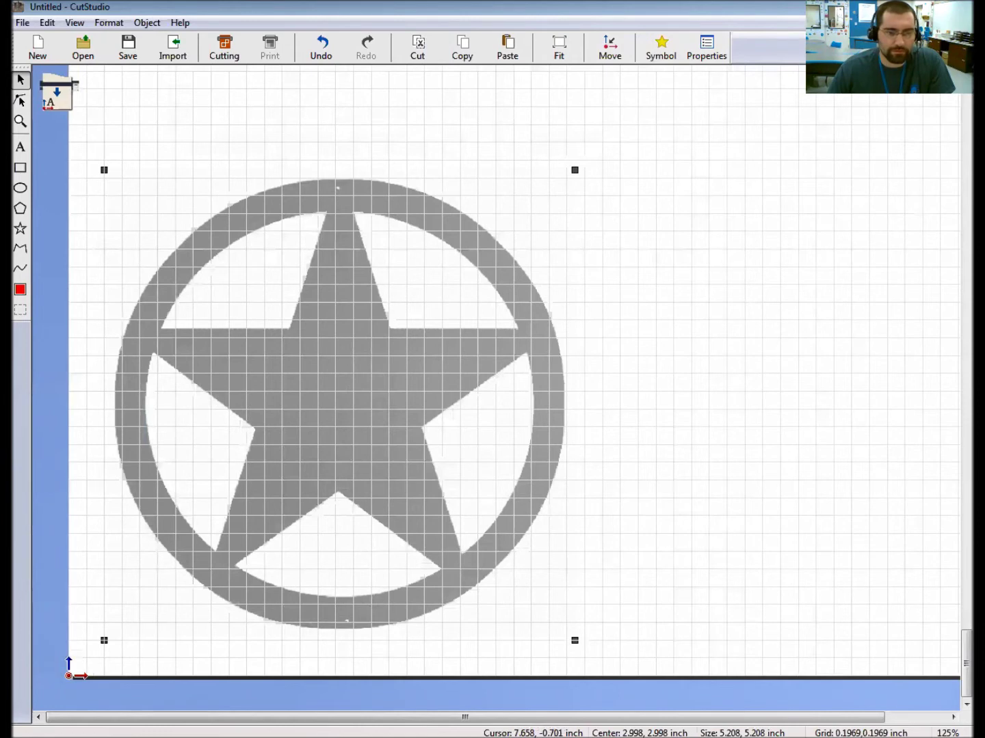
drag(576, 170, 397, 388)
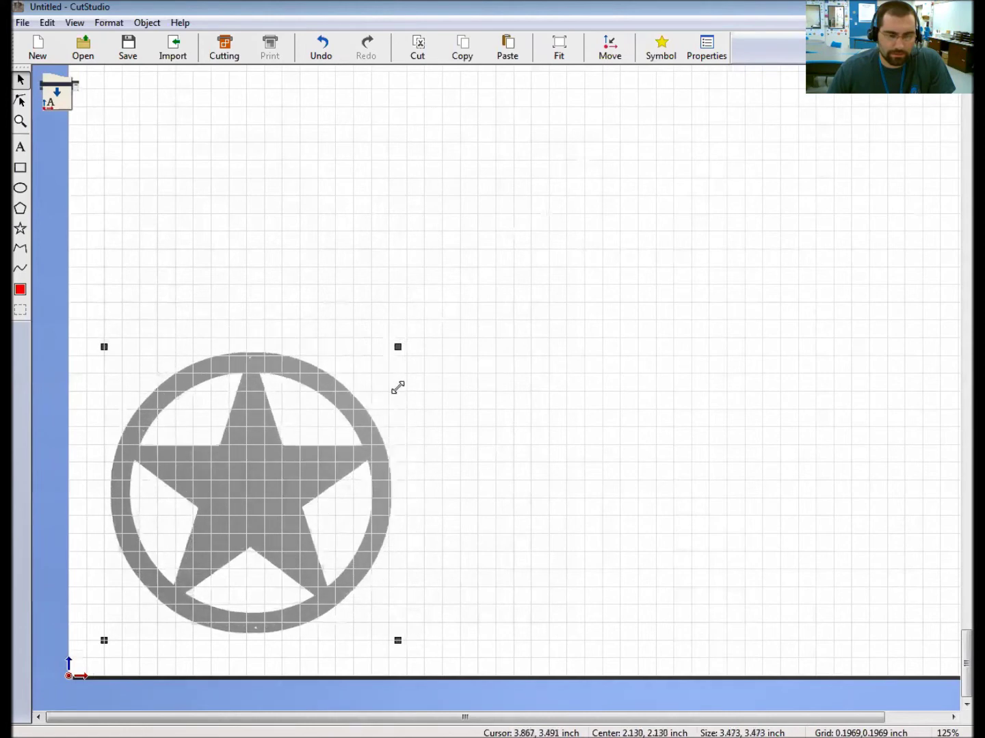
drag(295, 455, 293, 464)
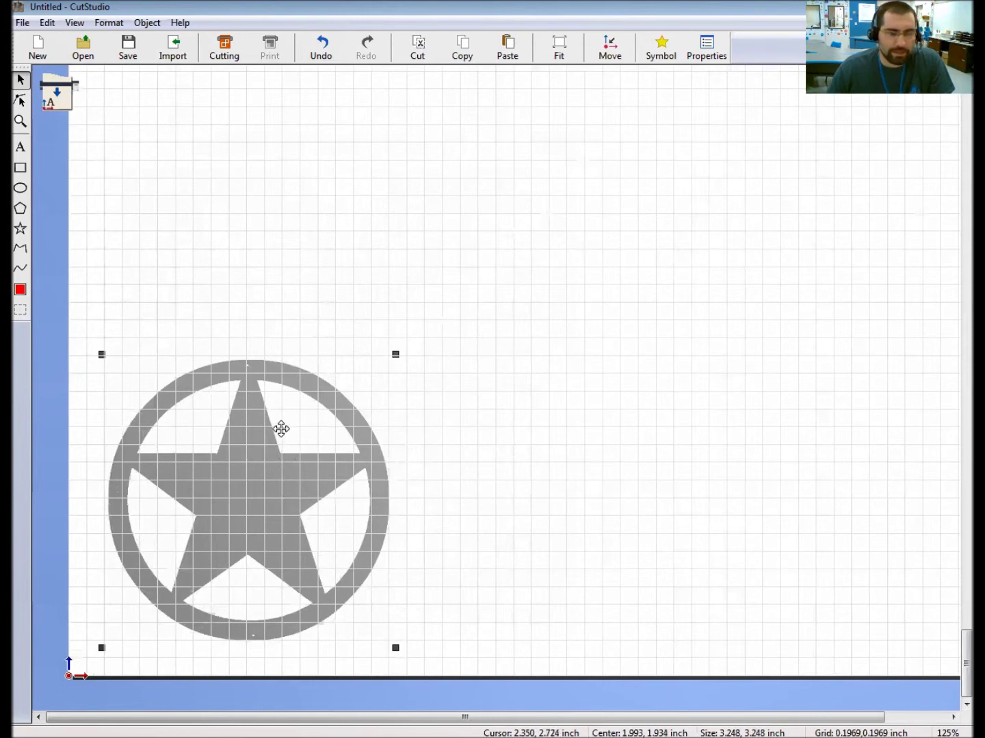
Extract contour lines from the star image in Image Outline, density nudged slightly toward Light.
right_click(256, 459)
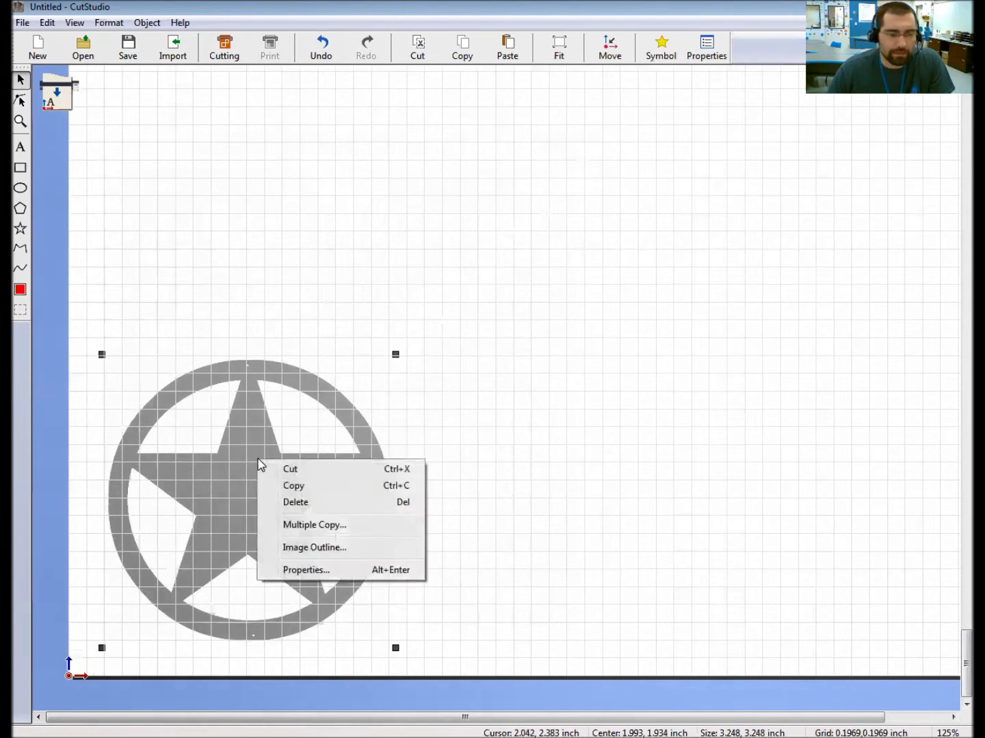
click(277, 548)
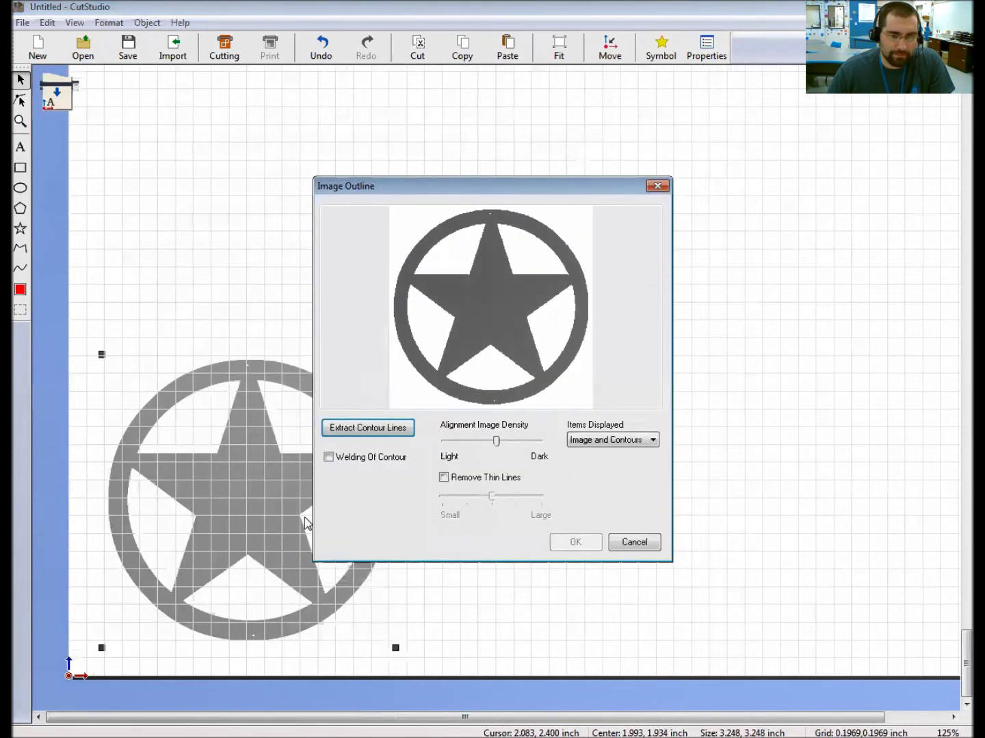
click(496, 443)
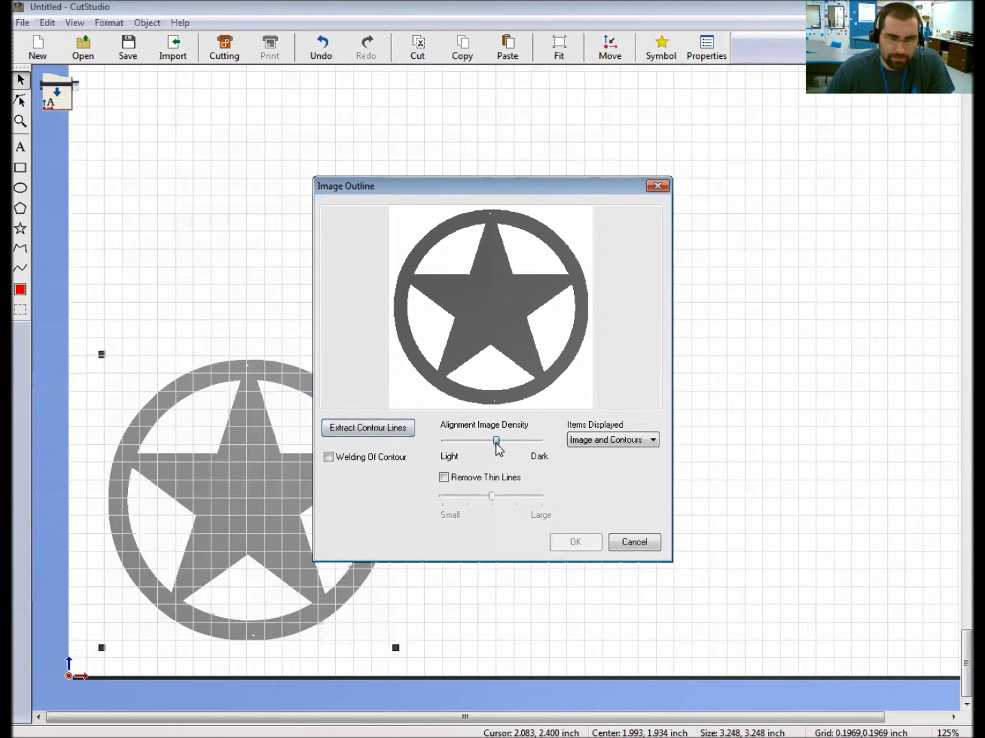
mouse_move(497, 446)
mouse_down()
mouse_move(442, 448)
mouse_move(562, 435)
mouse_move(499, 442)
mouse_up()
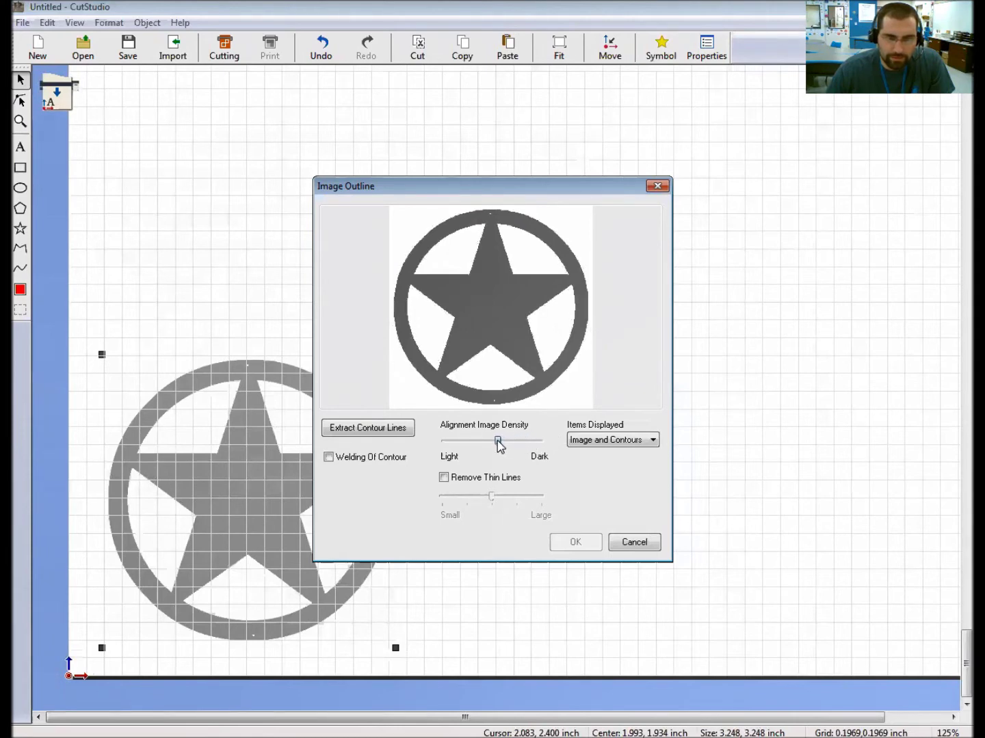
drag(496, 440, 494, 442)
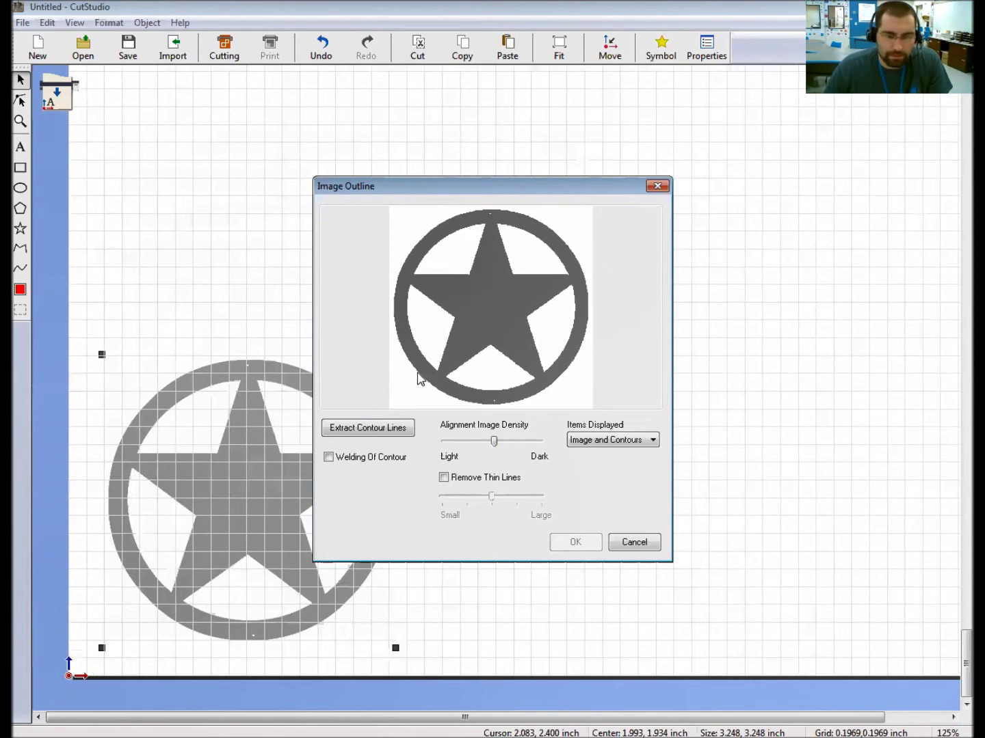
click(369, 430)
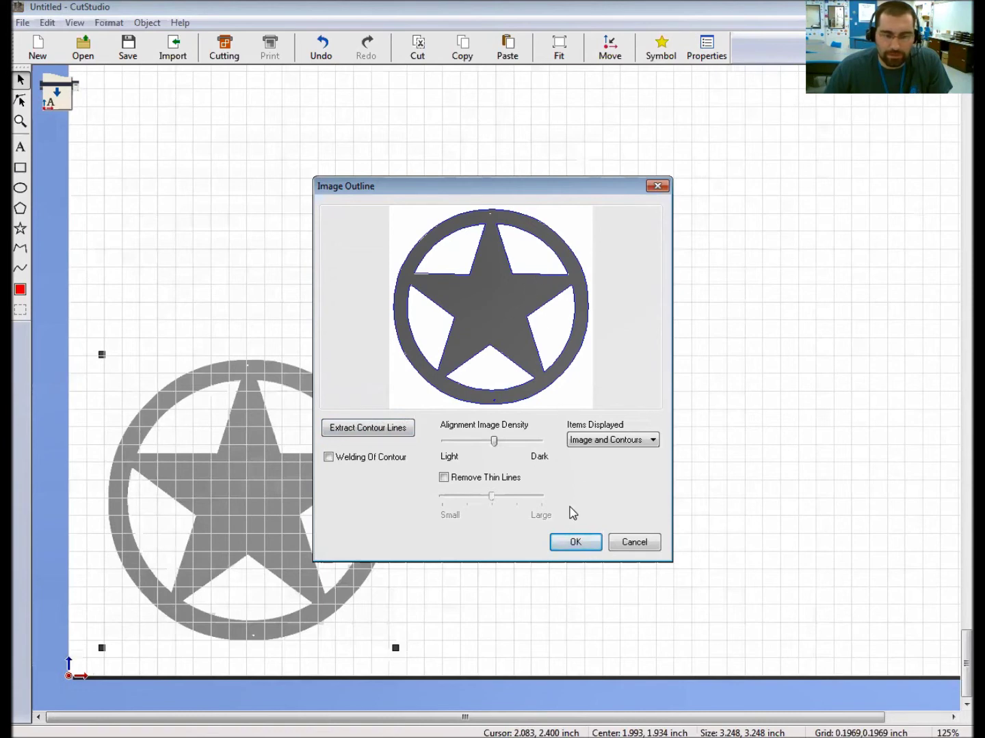
click(582, 545)
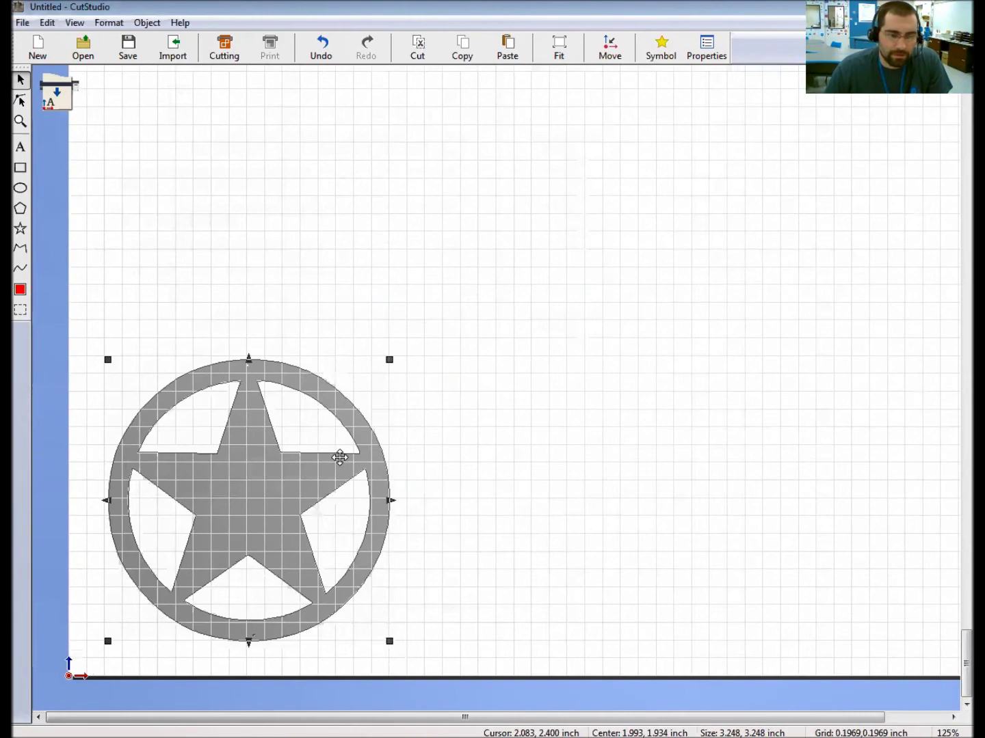
Pull the traced outline off the grey star image and move the image off the page to the left.
drag(354, 451, 664, 450)
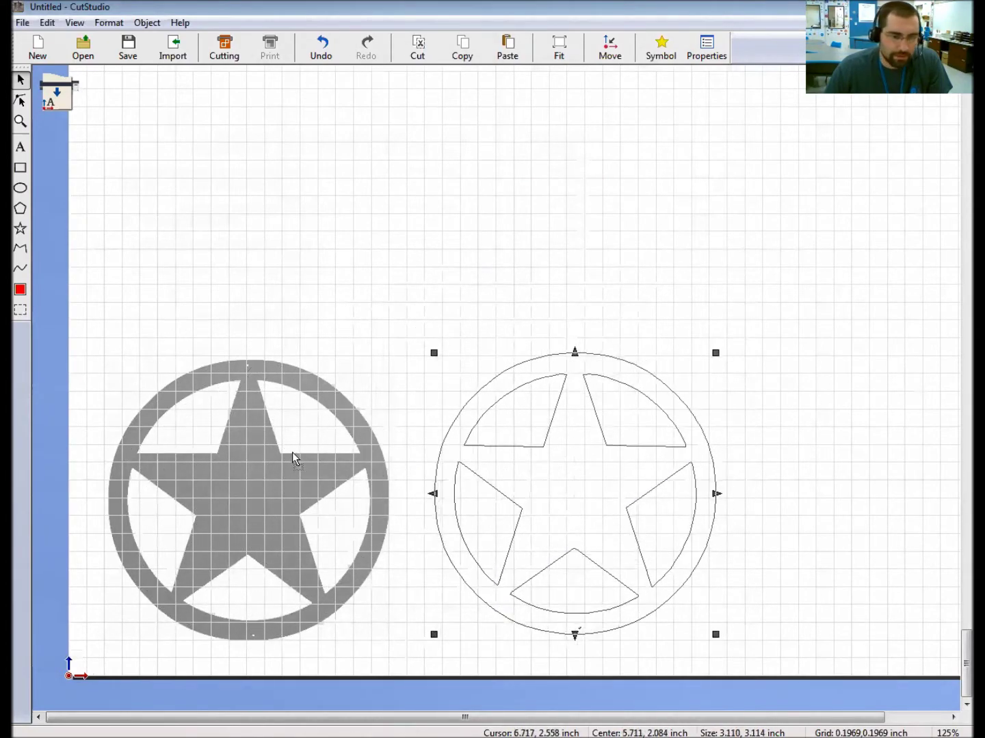
click(293, 452)
drag(290, 459, 19, 470)
Place the 3.110 by 3.114 inch star outline at the page's lower left, at 2.026, 1.857 inches.
click(572, 434)
drag(572, 435, 268, 446)
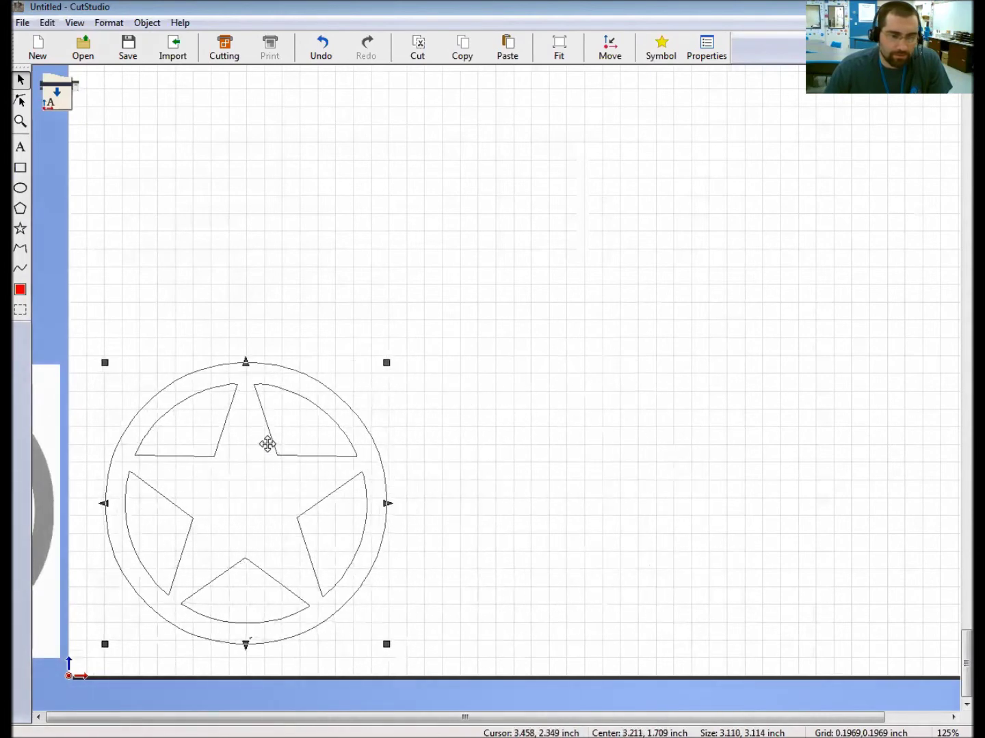
scroll(450, 366, down, 2)
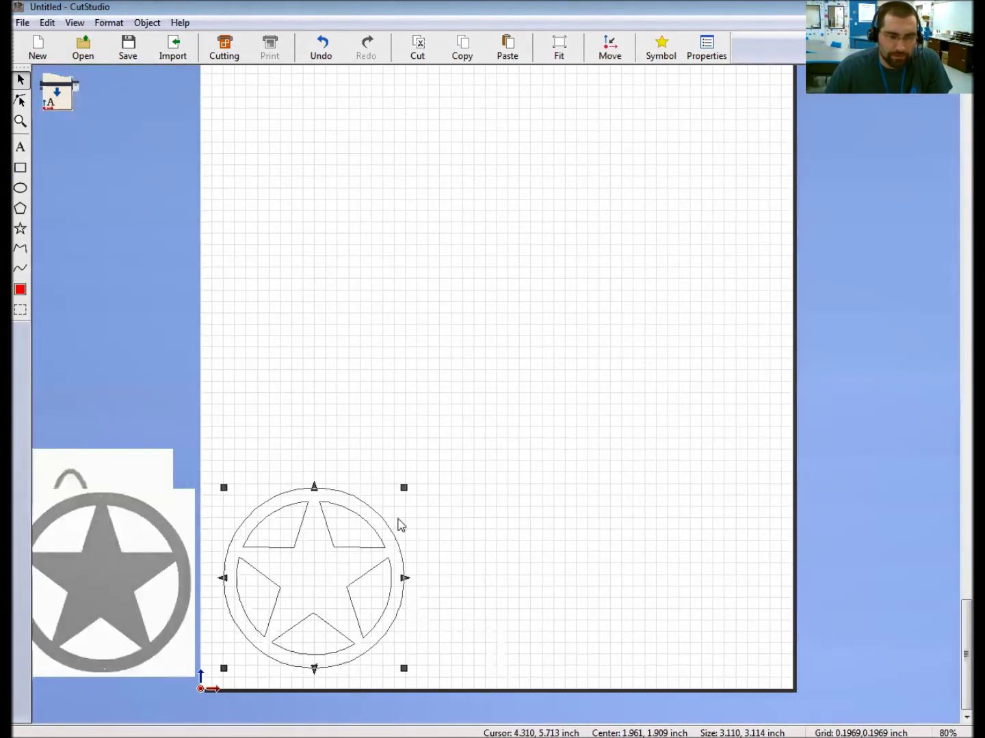
click(141, 464)
click(337, 536)
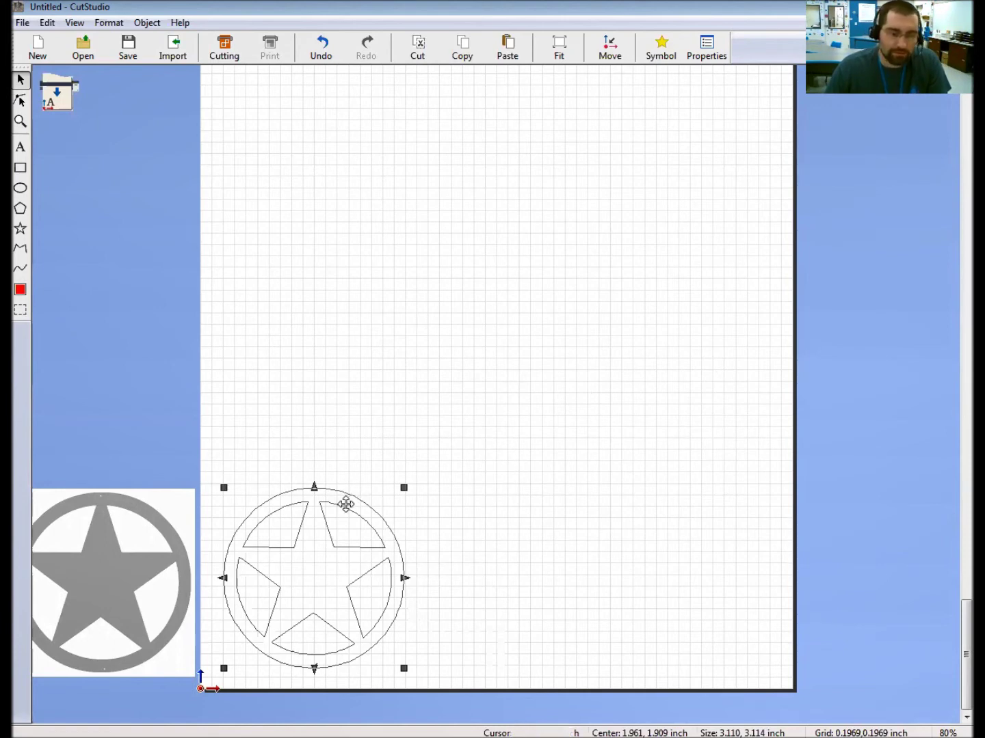
drag(332, 546, 337, 549)
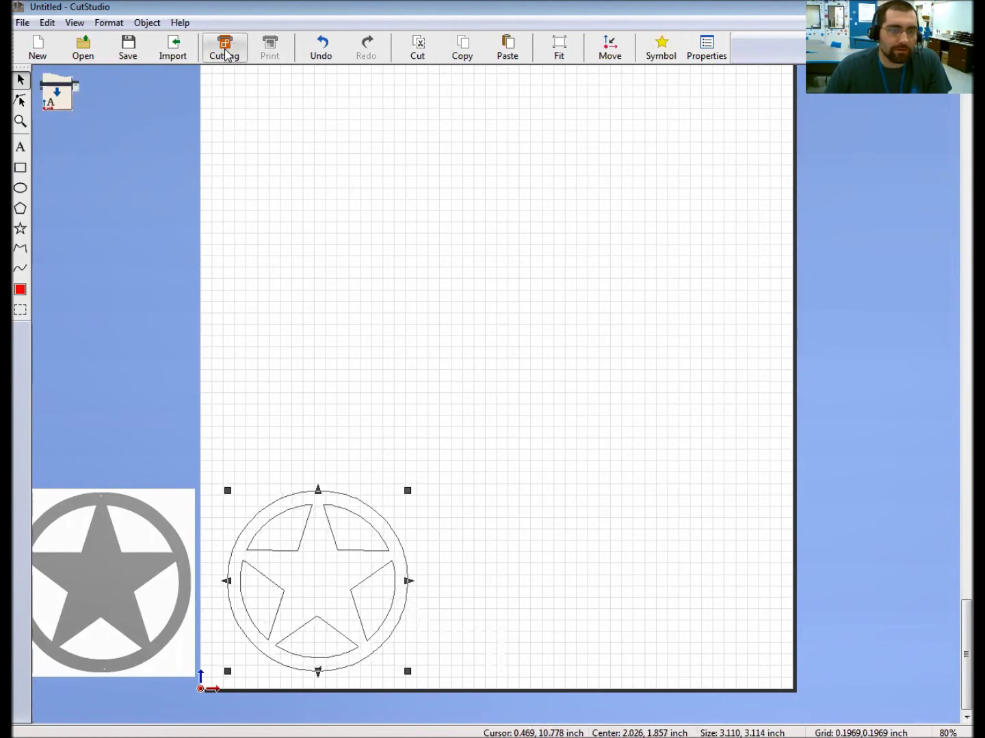
Start a cutting job for the traced star-in-circle outline from the File menu.
click(22, 23)
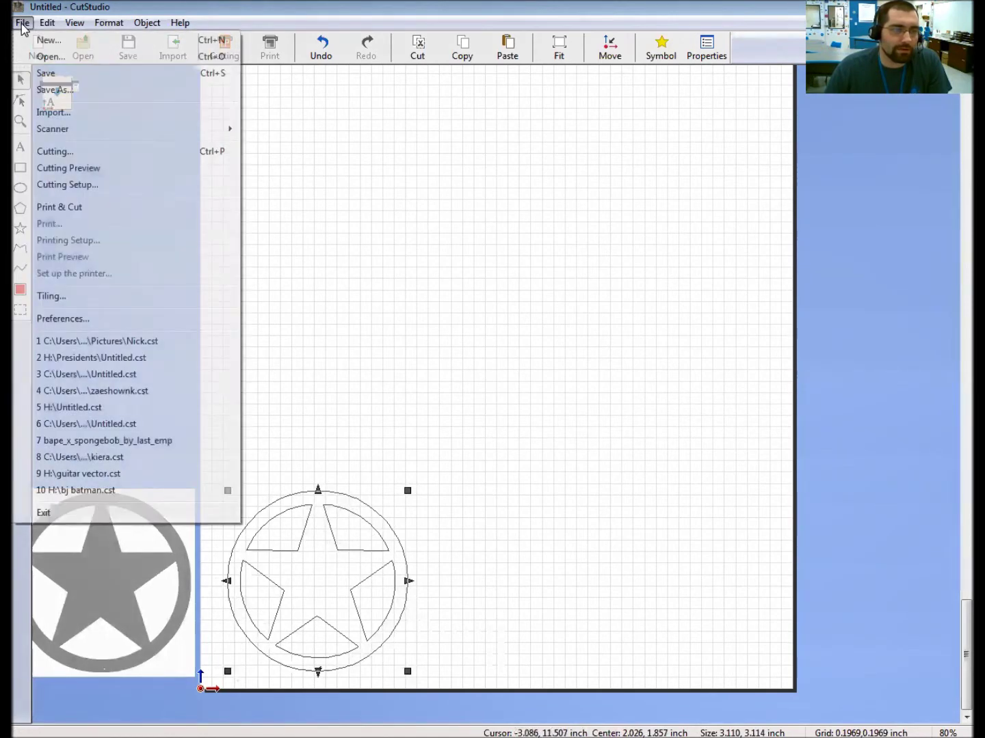
click(35, 151)
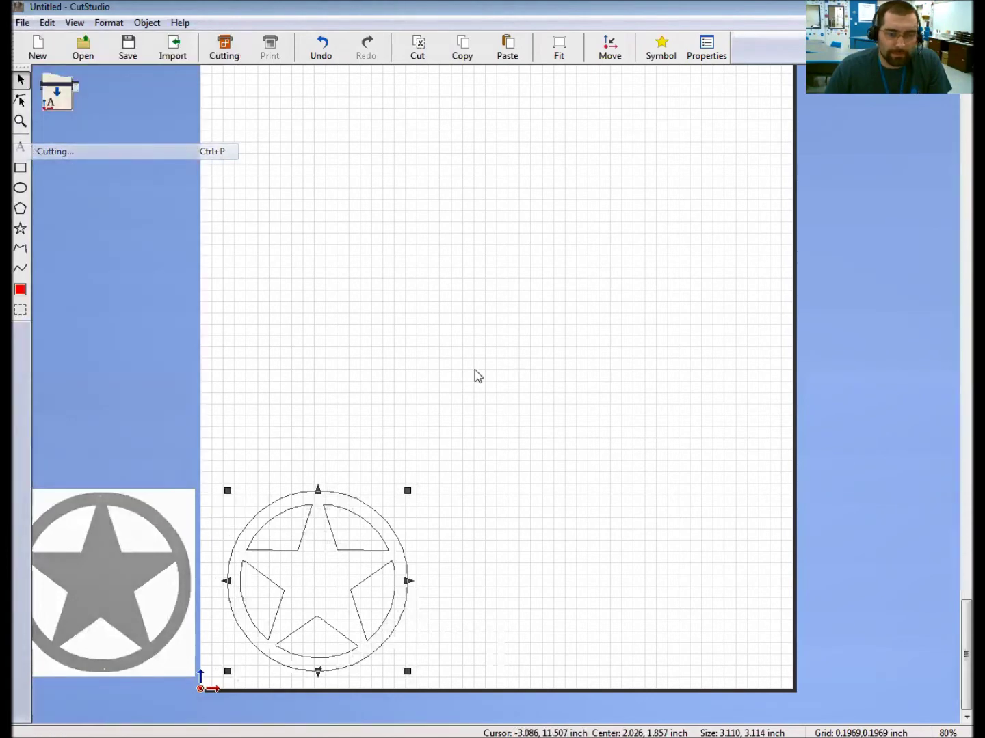